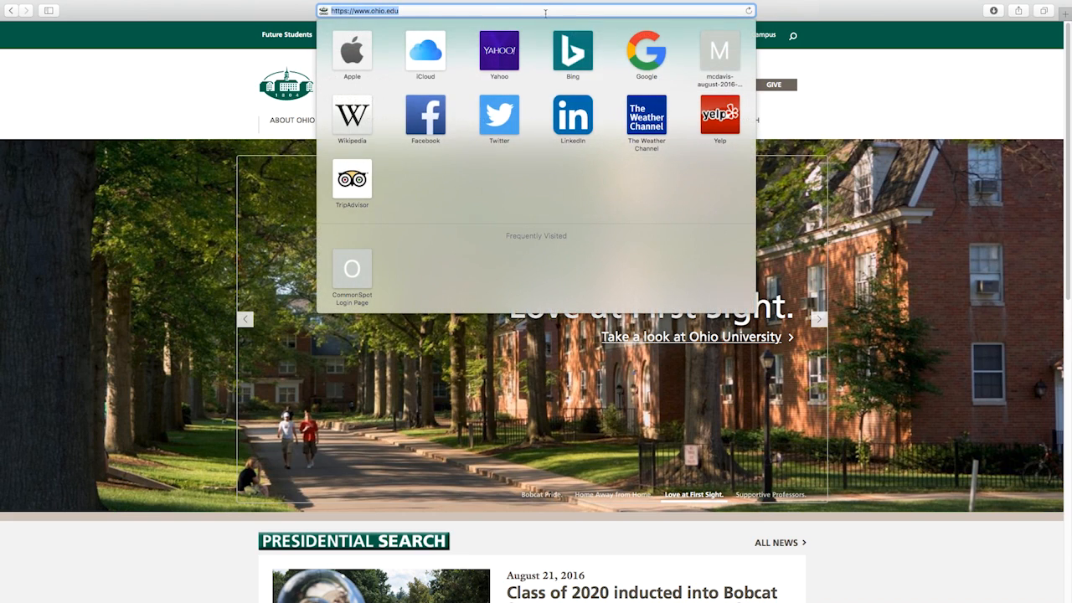
Load the CommonSpot login page at author.oit.ohio.edu/secure.cfm in Safari.
left_click_drag(354, 10, 399, 11)
type("author.oit")
key("Right")
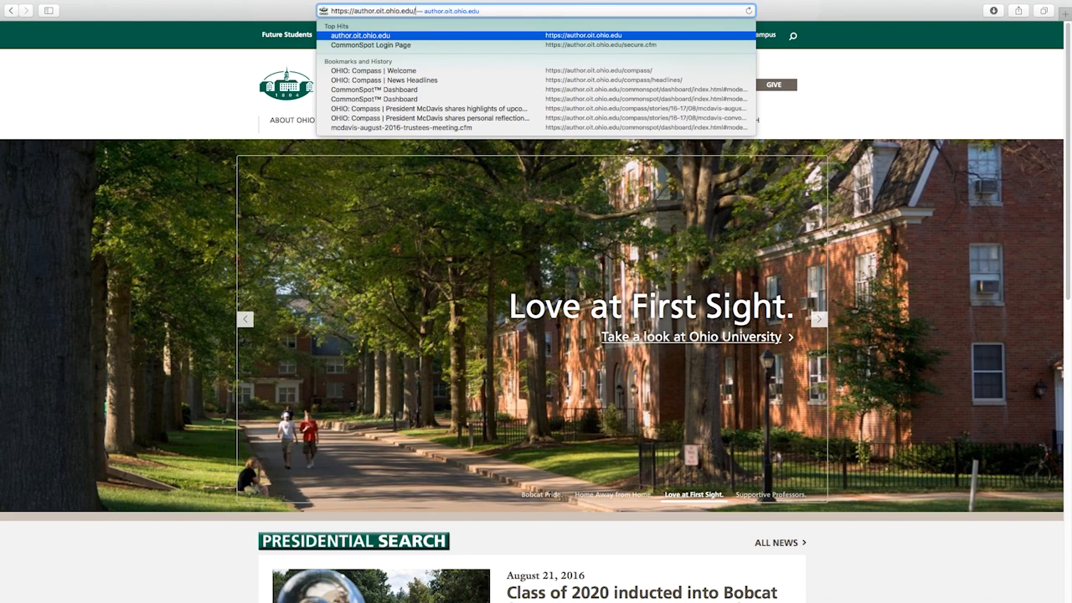
type("se")
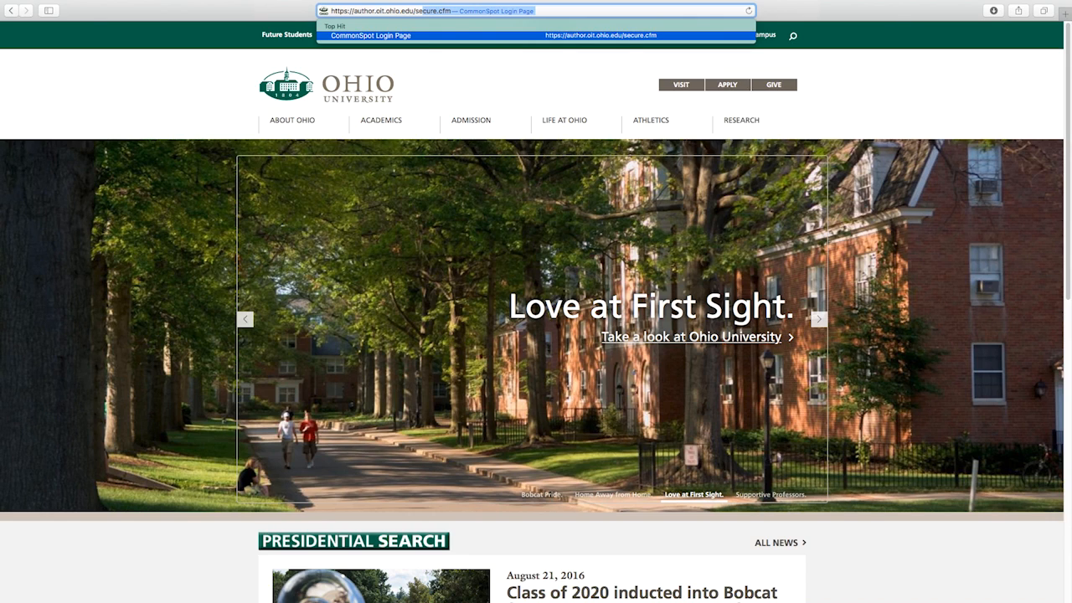
key("Return")
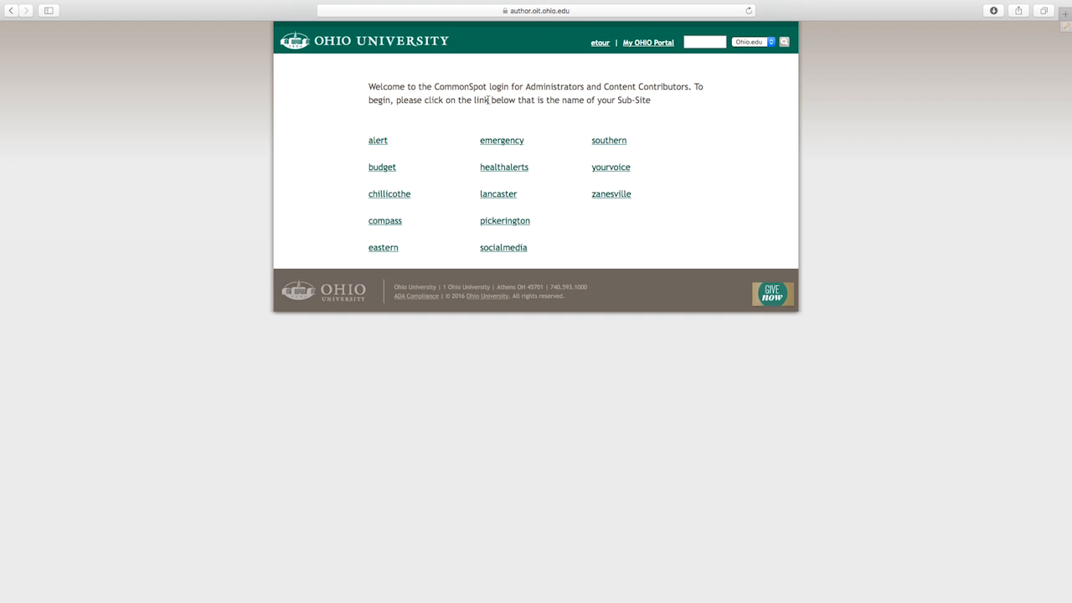
Open the compass sub-site and go to its full News Headlines listing via More Headlines.
left_click(386, 223)
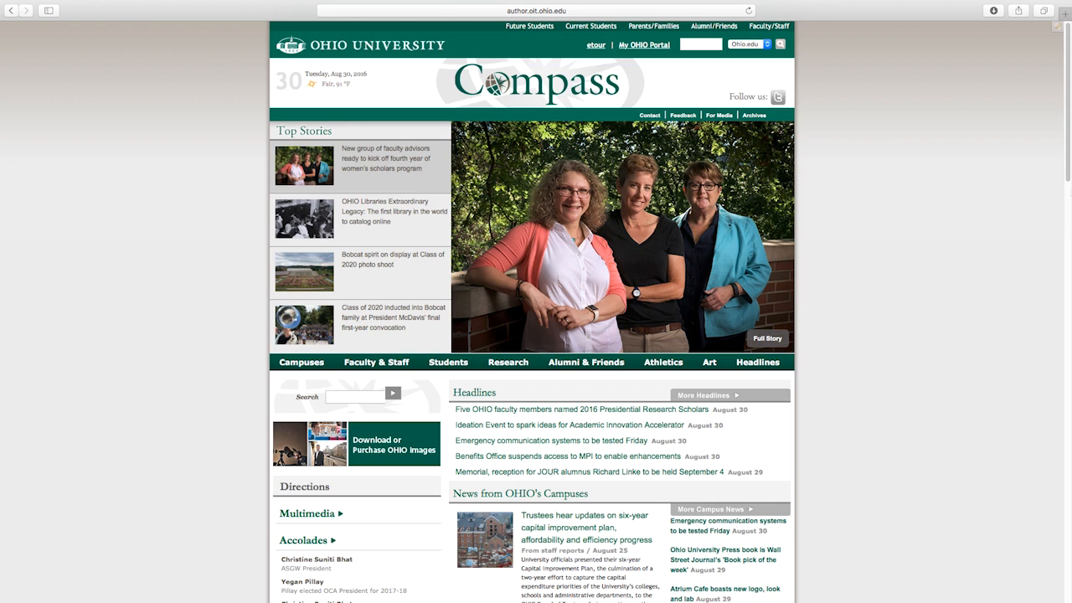
scroll(1067, 175, "down", 1)
scroll(1068, 177, "down", 2)
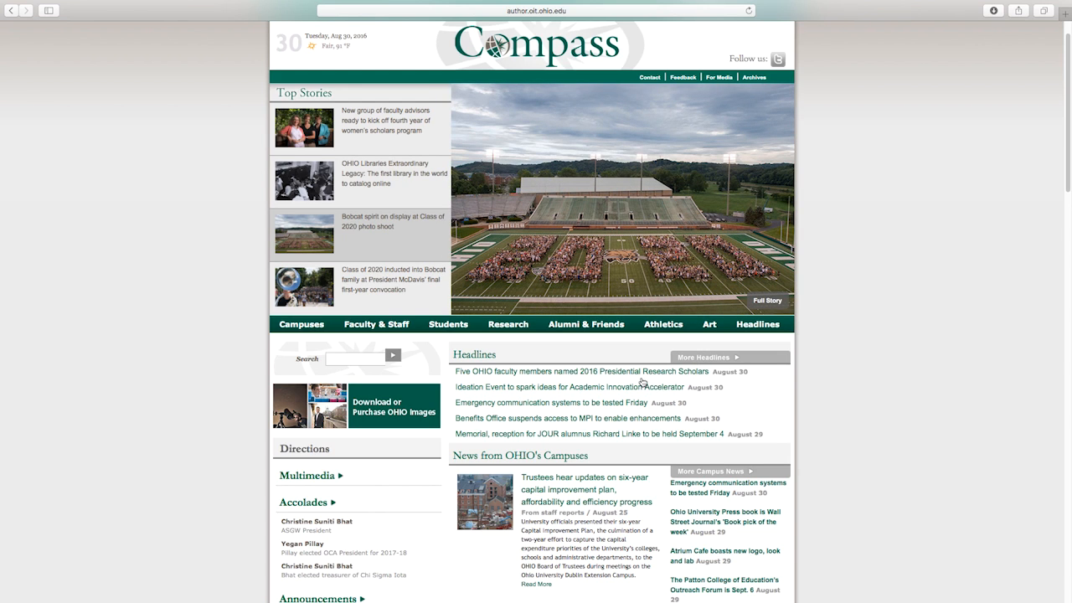
scroll(1004, 218, "up", 1)
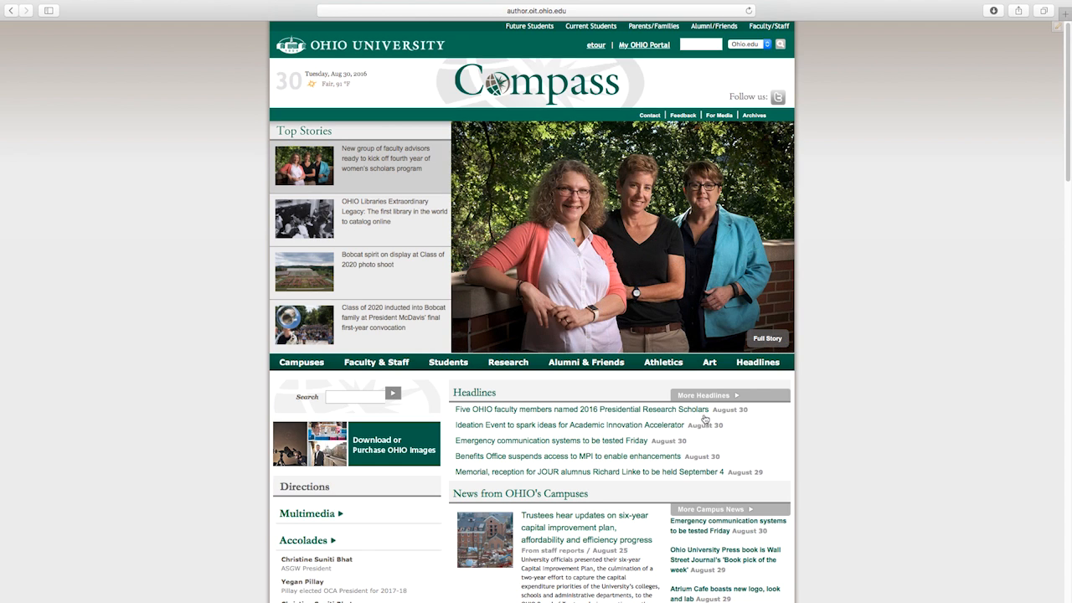
left_click(705, 398)
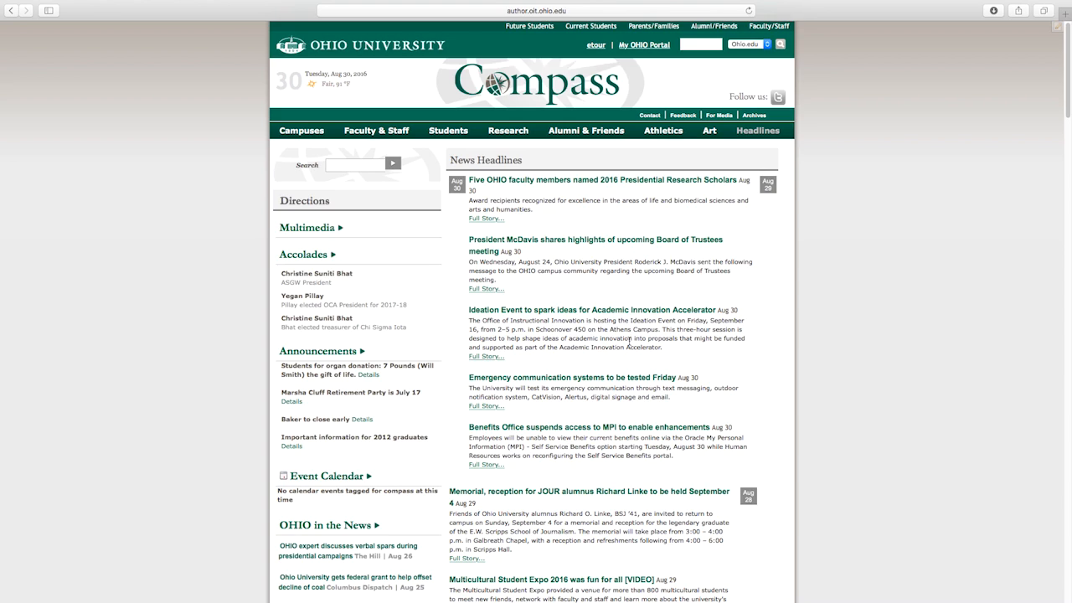
Open the President McDavis Board of Trustees story and view it in CommonSpot's authoring mode.
left_click(595, 242)
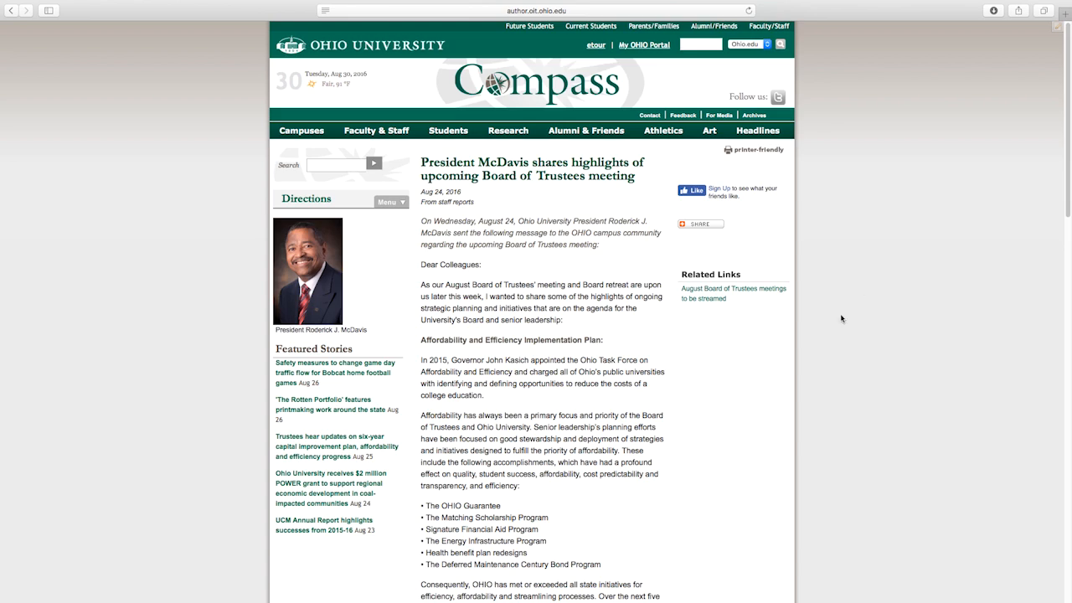
left_click(1056, 32)
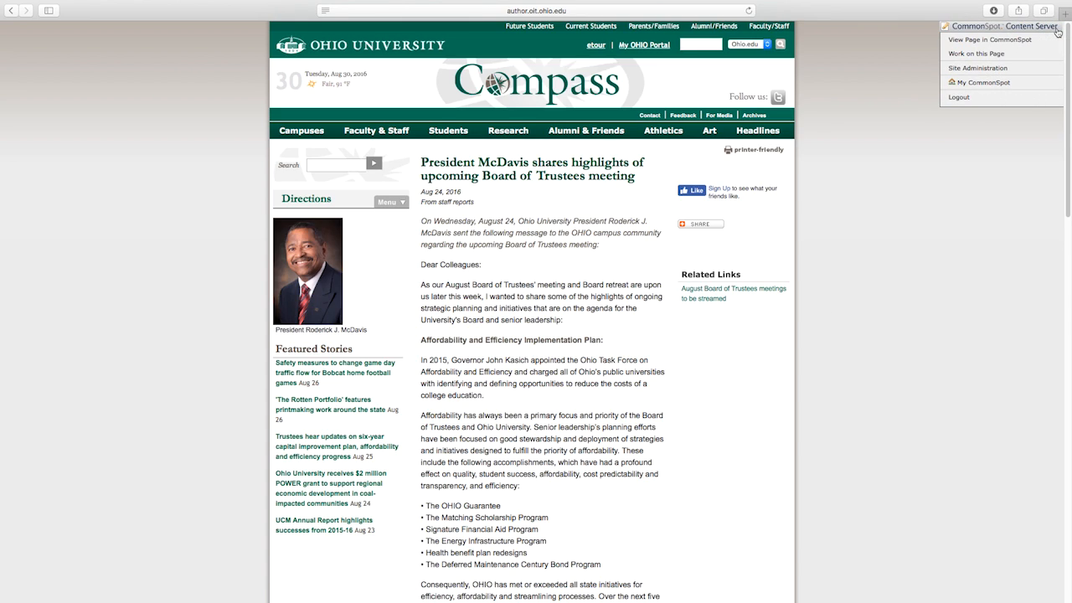
left_click(1018, 40)
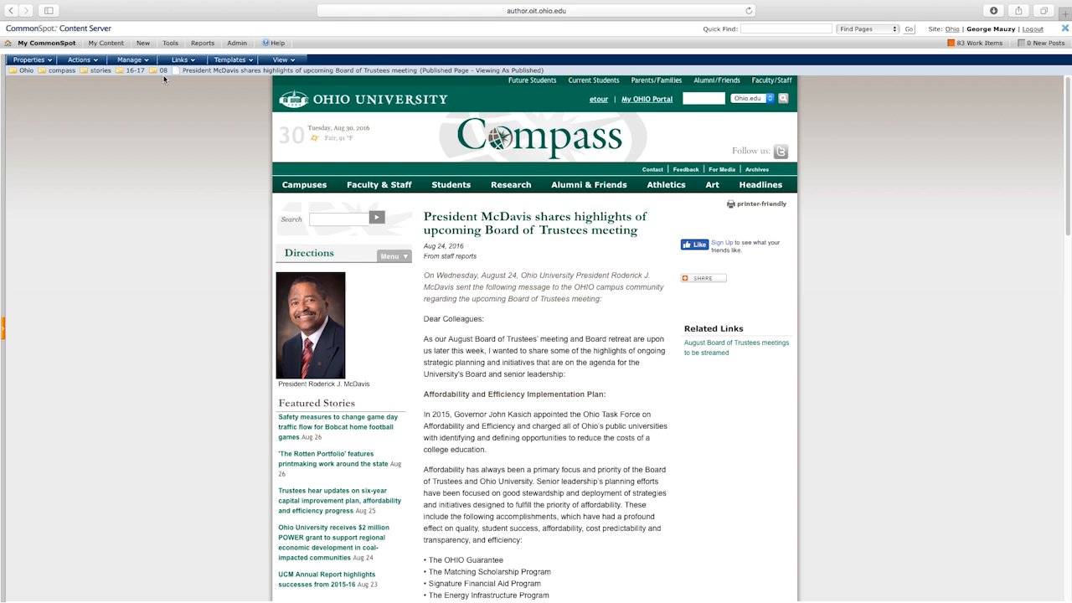
Review the 08 subsite's pages sorted by date, newest first, then bring up the New menu.
left_click(163, 71)
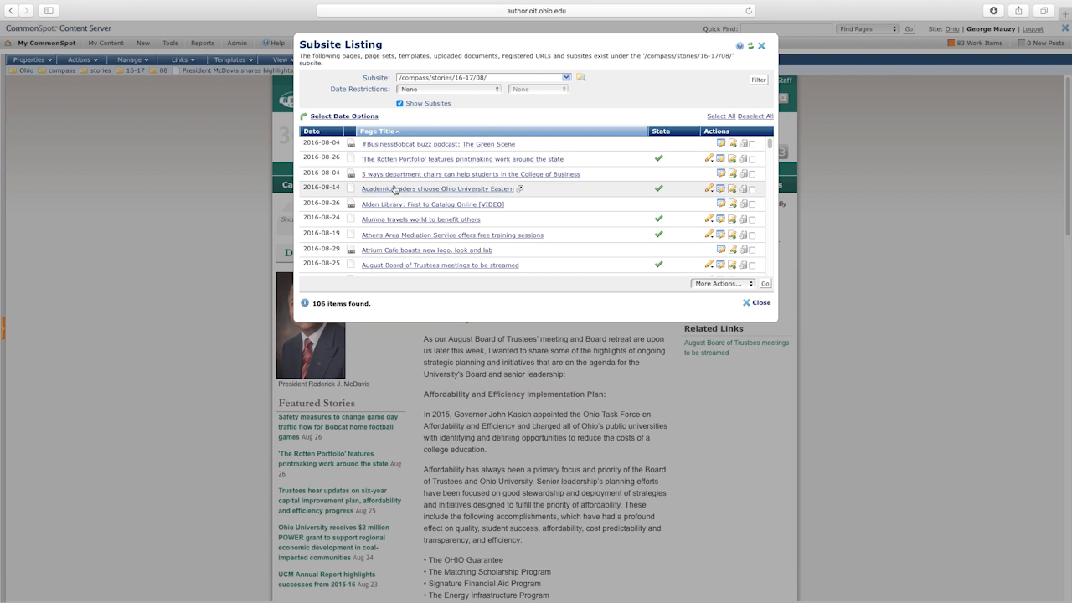
left_click(323, 133)
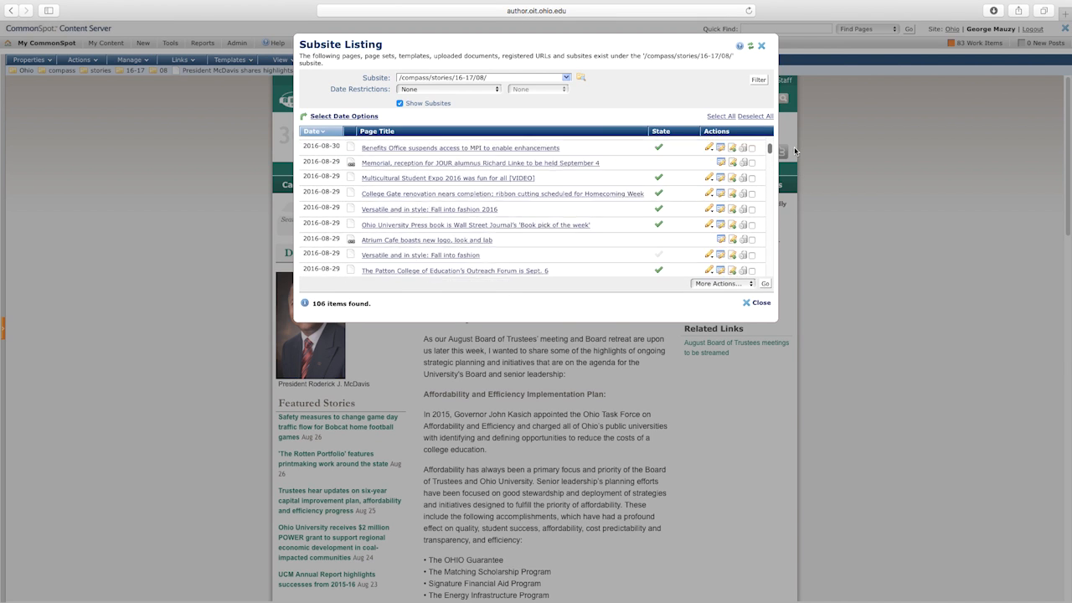
left_click(760, 303)
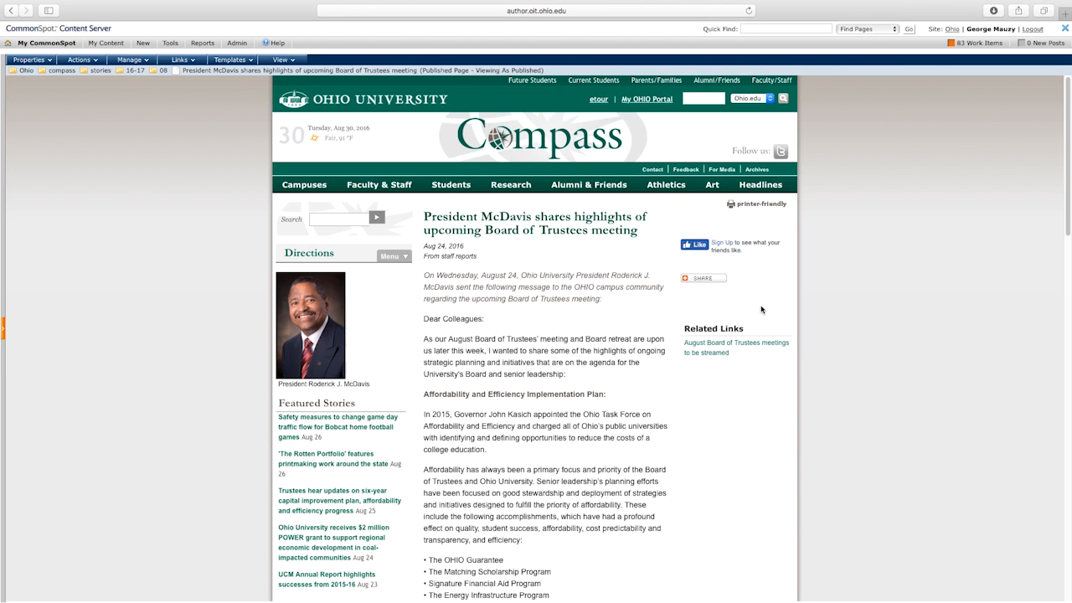
left_click(144, 45)
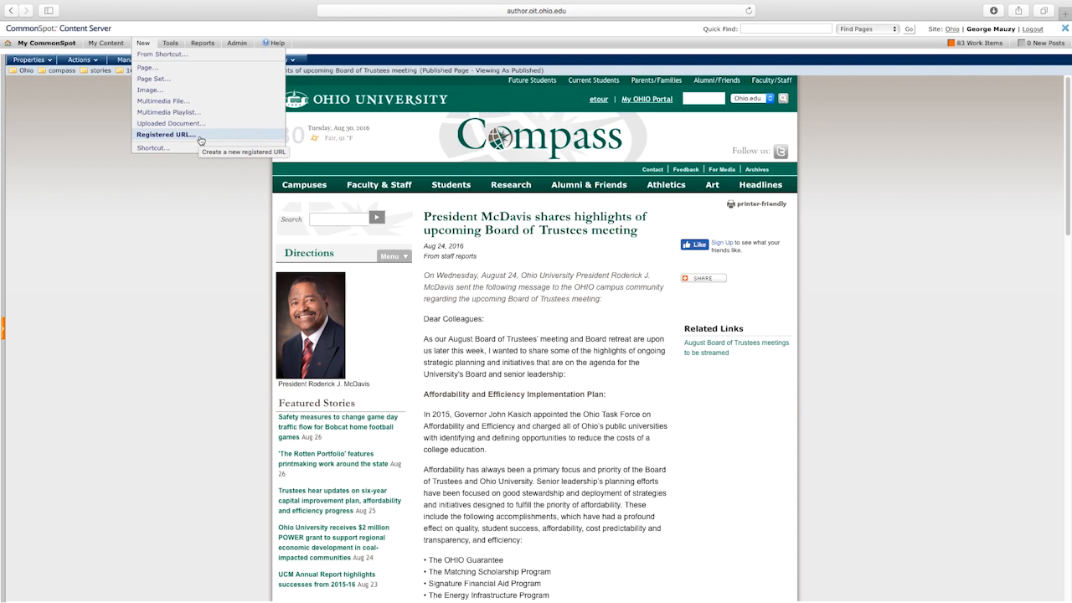
Start a new page with folder 08 under stories/16-17 as its location.
left_click(203, 72)
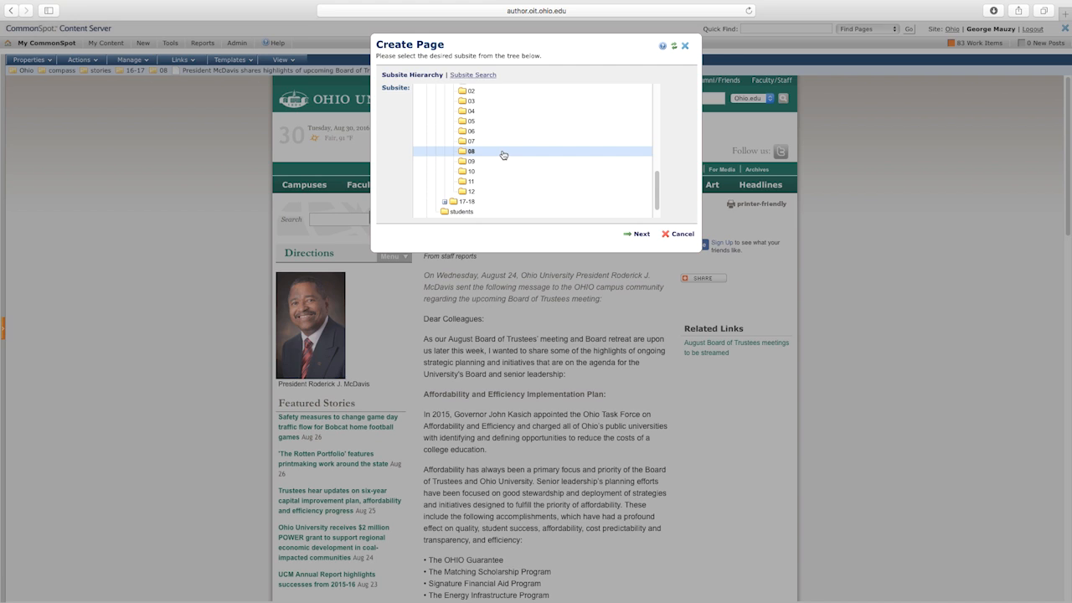
left_click(642, 235)
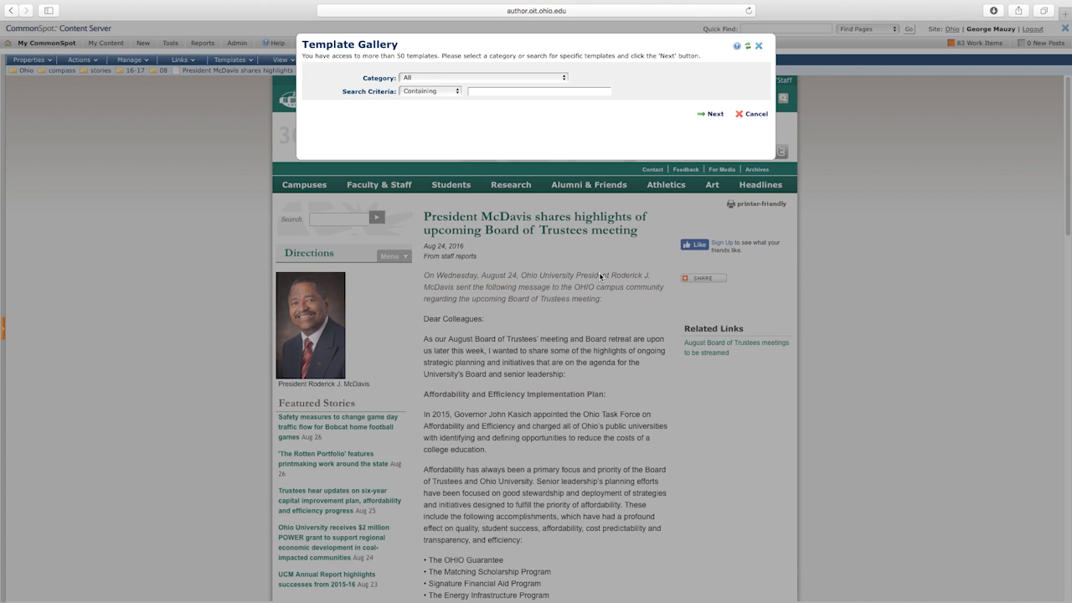
Choose the Compass Story Final template from the UCM - Compass category and continue.
left_click(564, 81)
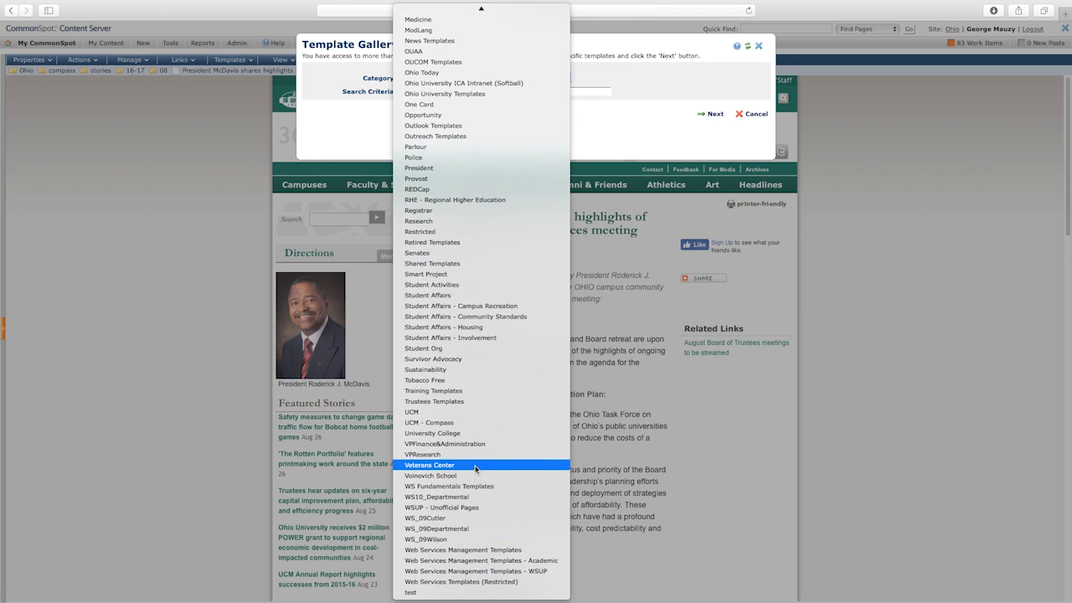
left_click(494, 423)
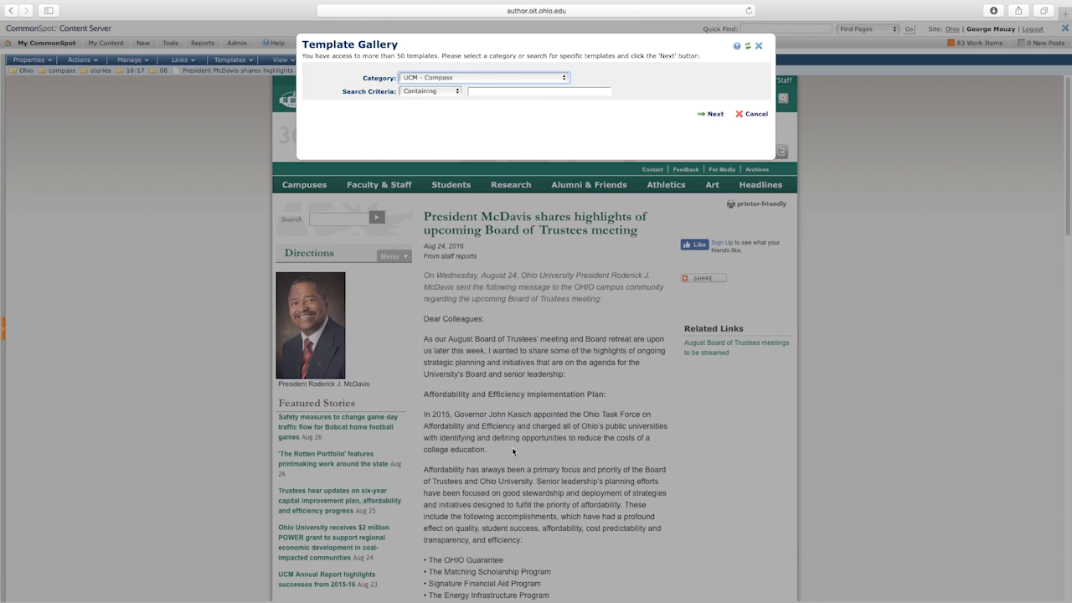
left_click(716, 114)
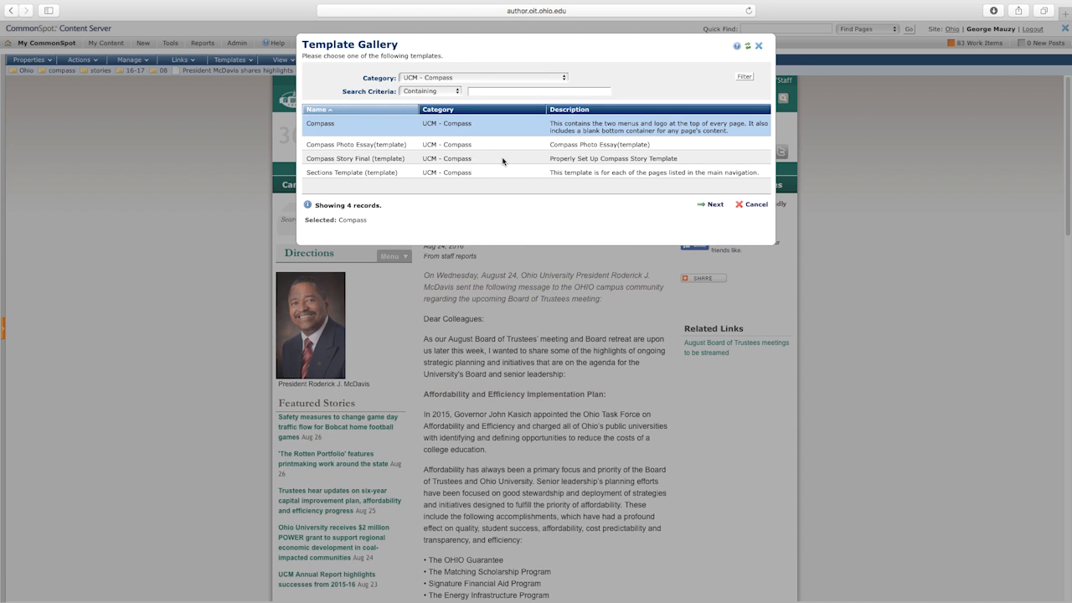
left_click(502, 160)
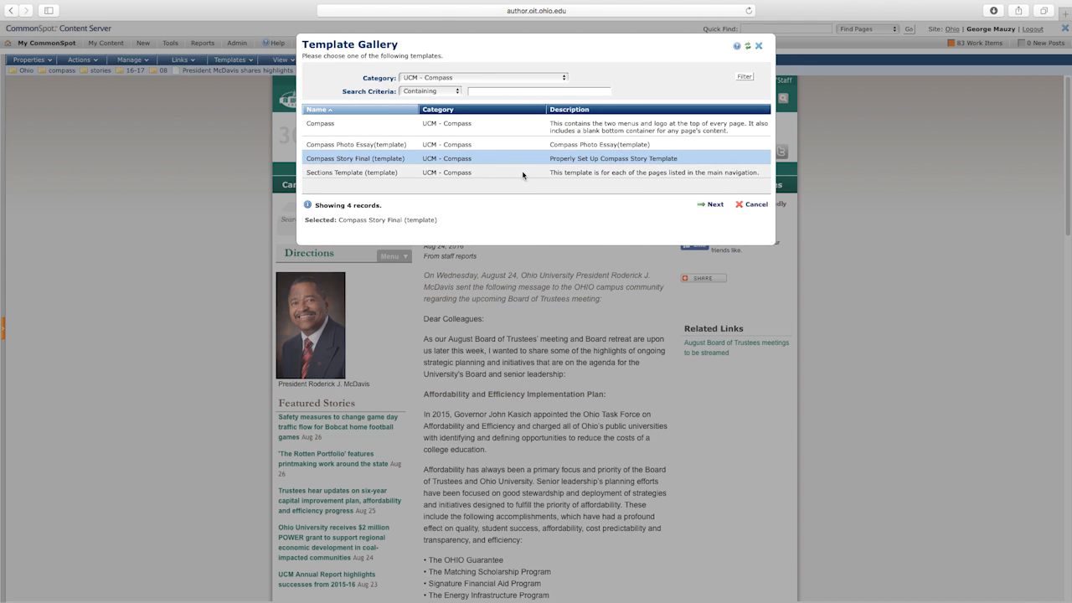
left_click(714, 205)
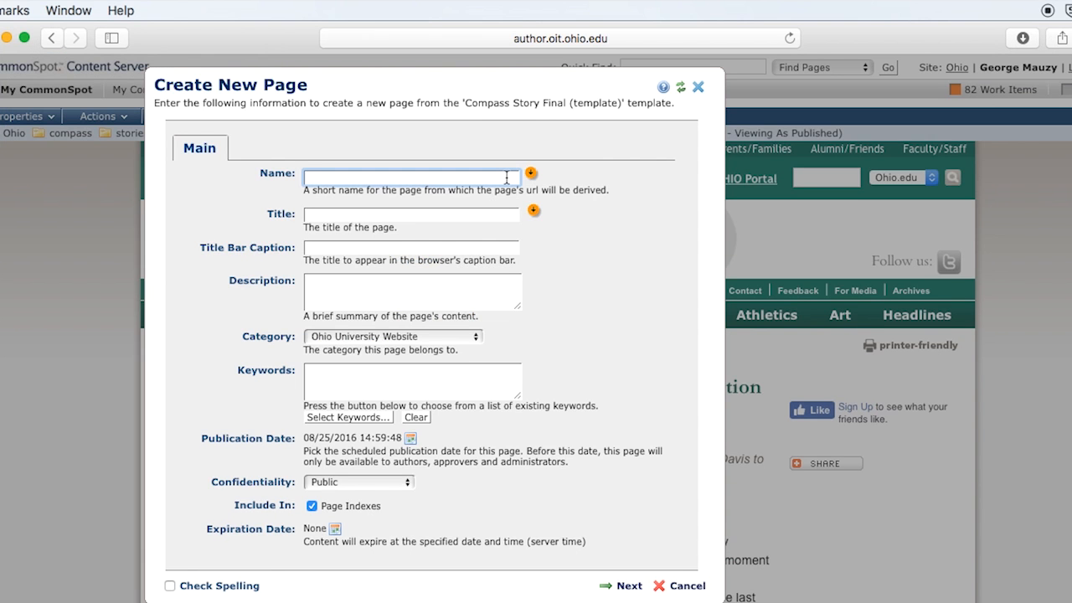
Name the new page pete-souza-award.
type("pete-souza-award")
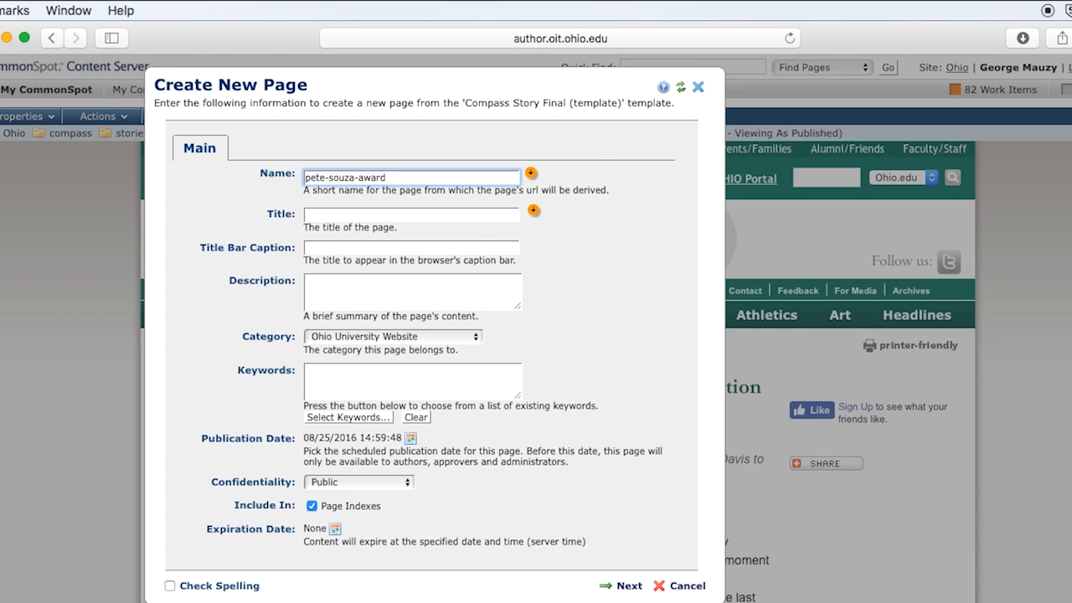
Set the title and title bar caption to 'Pete Souza named photographer of the year'.
left_click(437, 215)
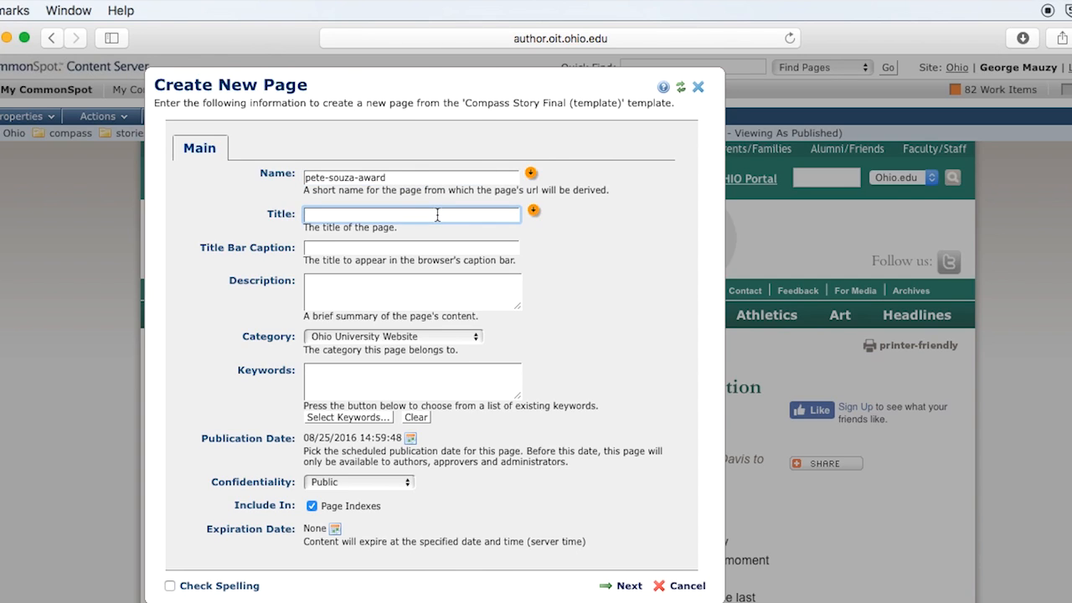
type("Pete Souza named photographer ")
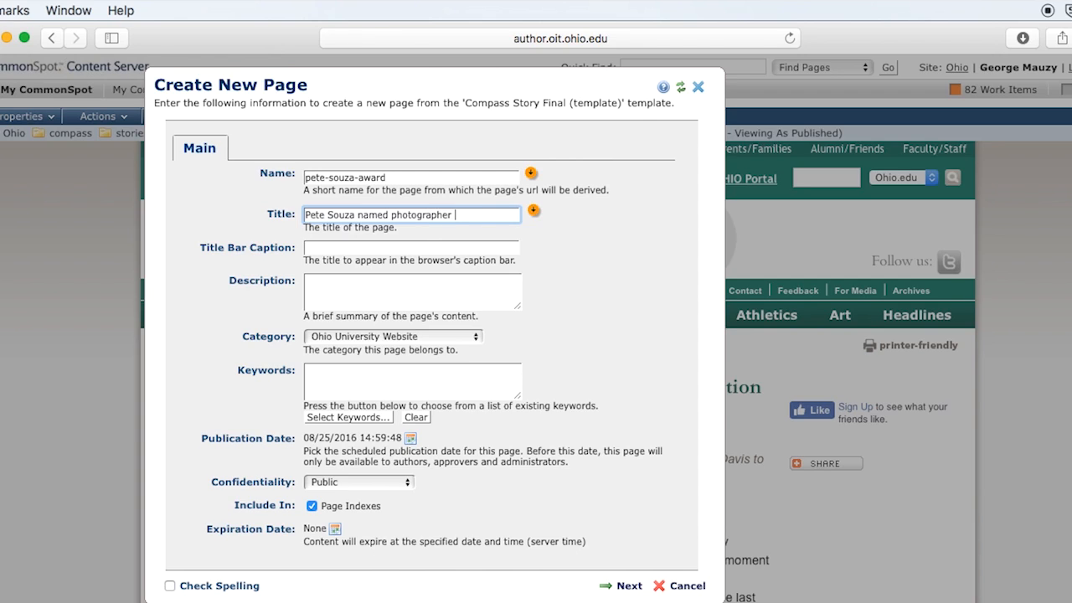
type("of the year")
key("super+a")
key("super+c")
left_click(352, 247)
key("super+v")
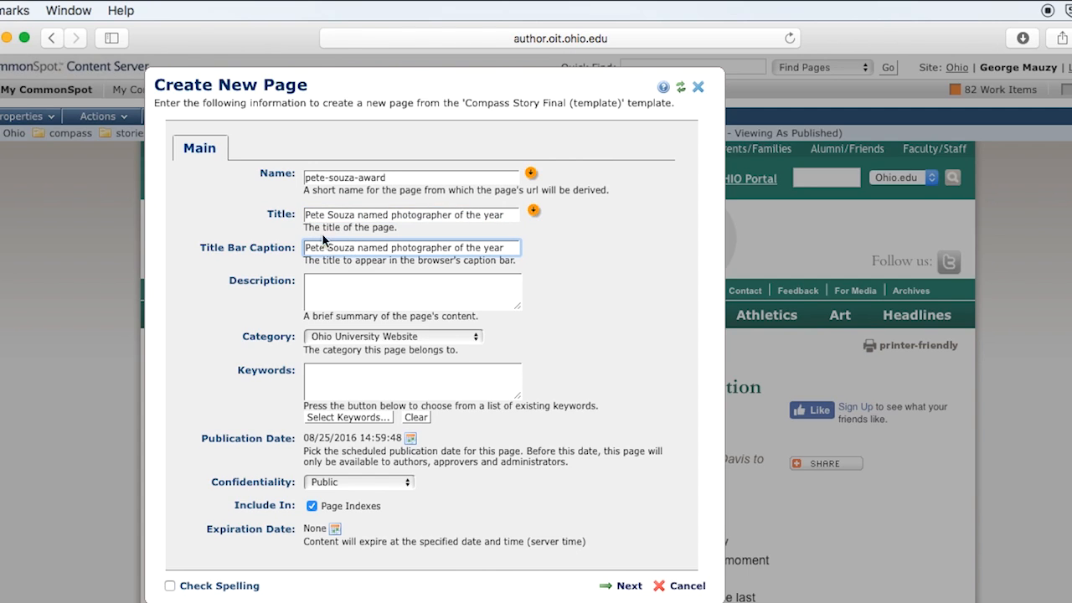
left_click(365, 288)
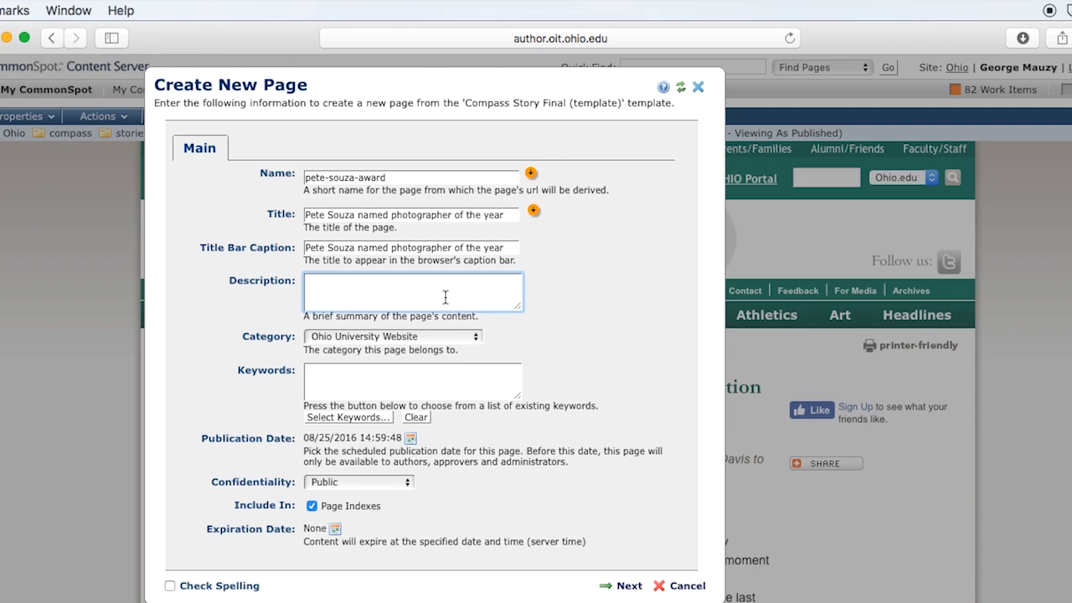
Enter the description 'Alumnus Pete Souza, White House photographer, wins national award for his great work.' and set category UCM - Compass.
type("Alumnus Pete Souza")
key("BackSpace")
type(", Whi")
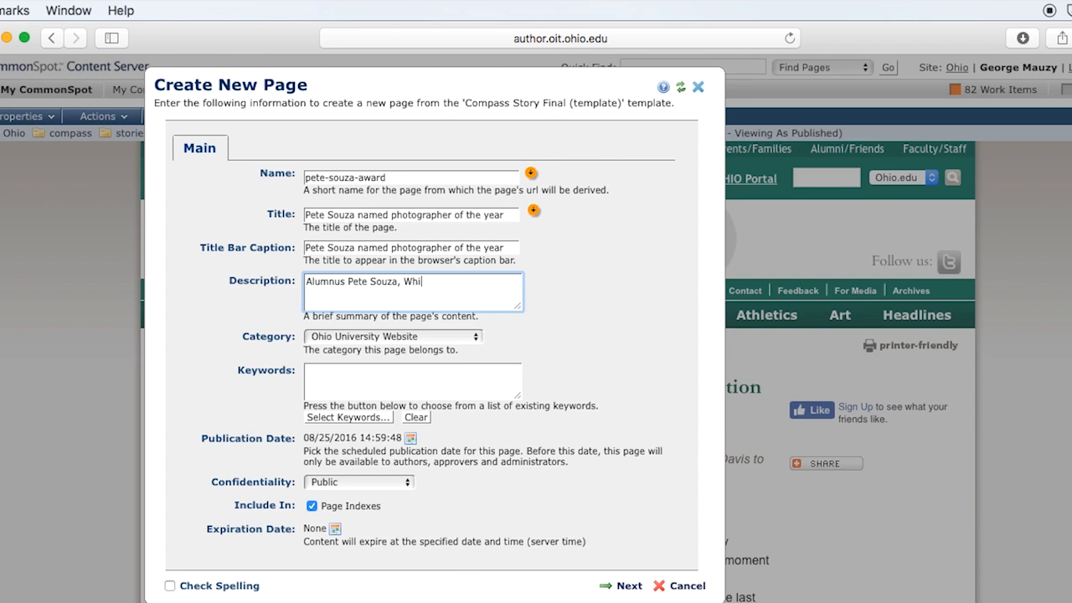
type("te House photograp")
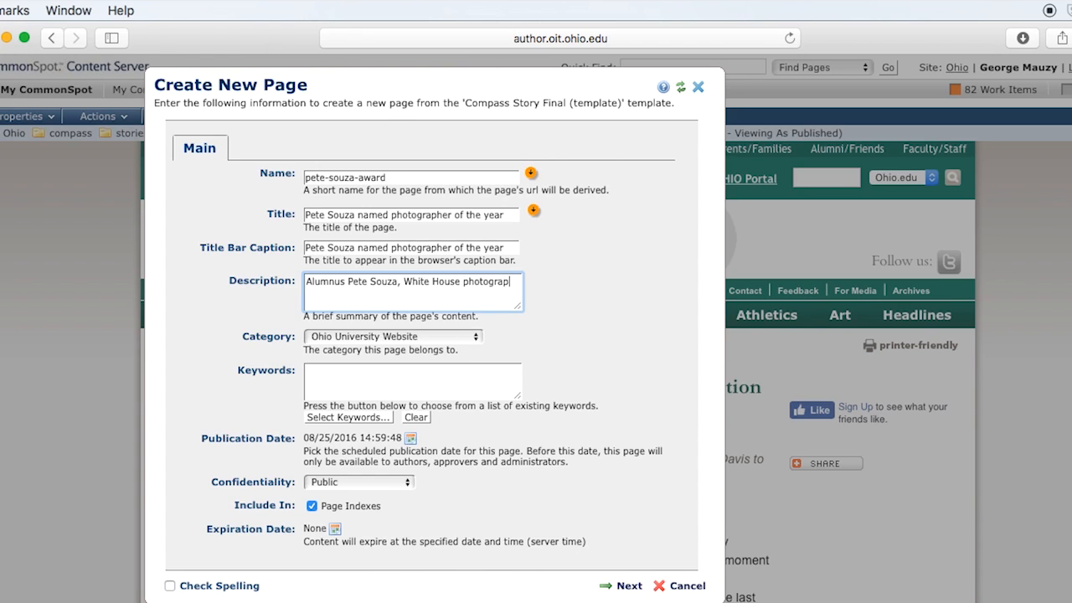
type("her, wins")
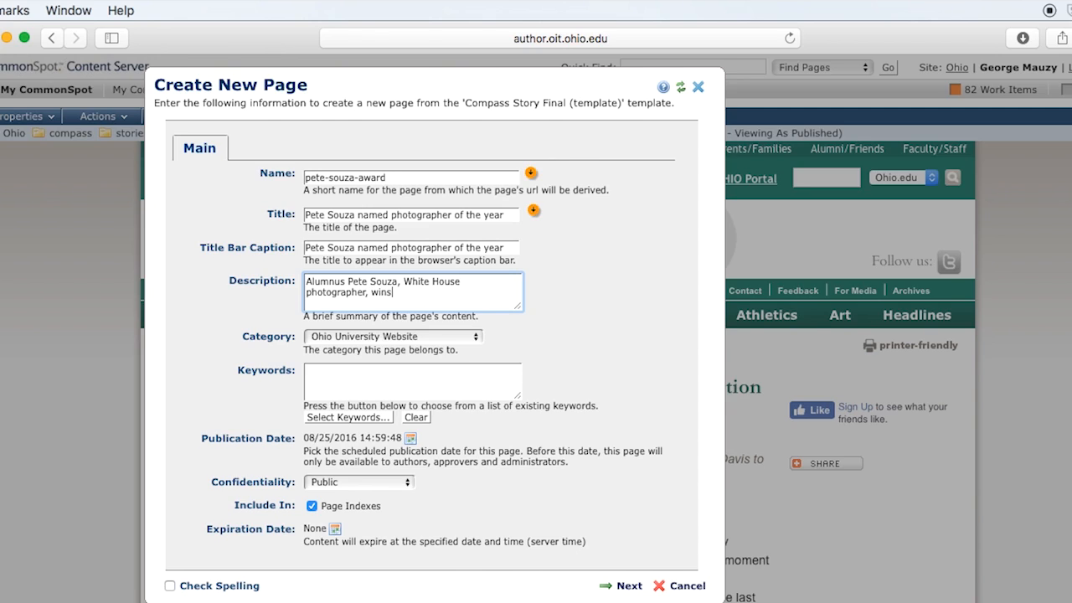
type(" national award")
type(" fro")
key("BackSpace")
key("BackSpace")
type("or h")
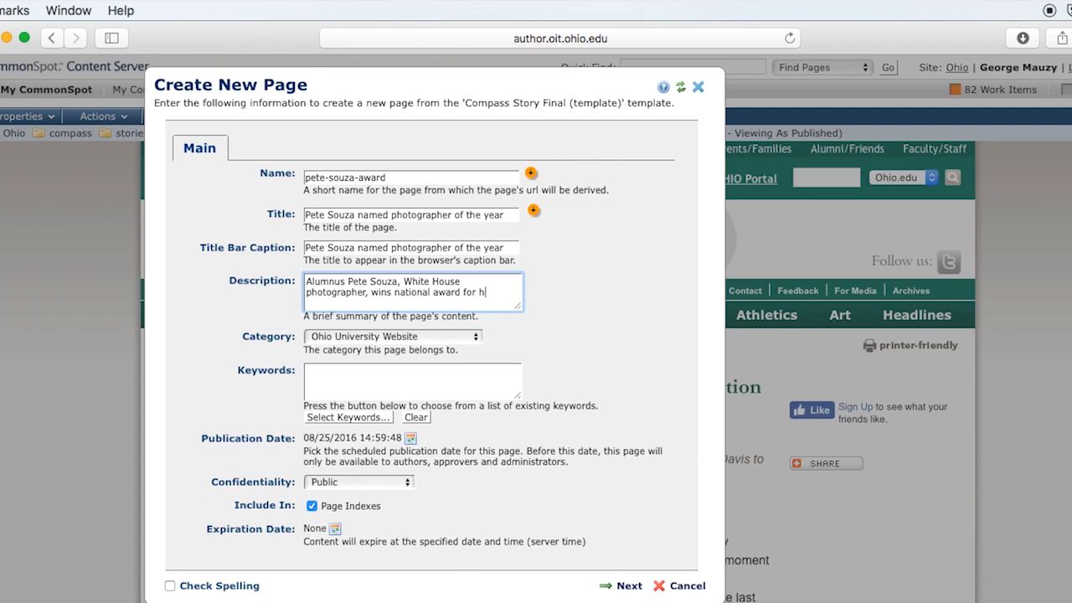
type("is great work.")
left_click(476, 339)
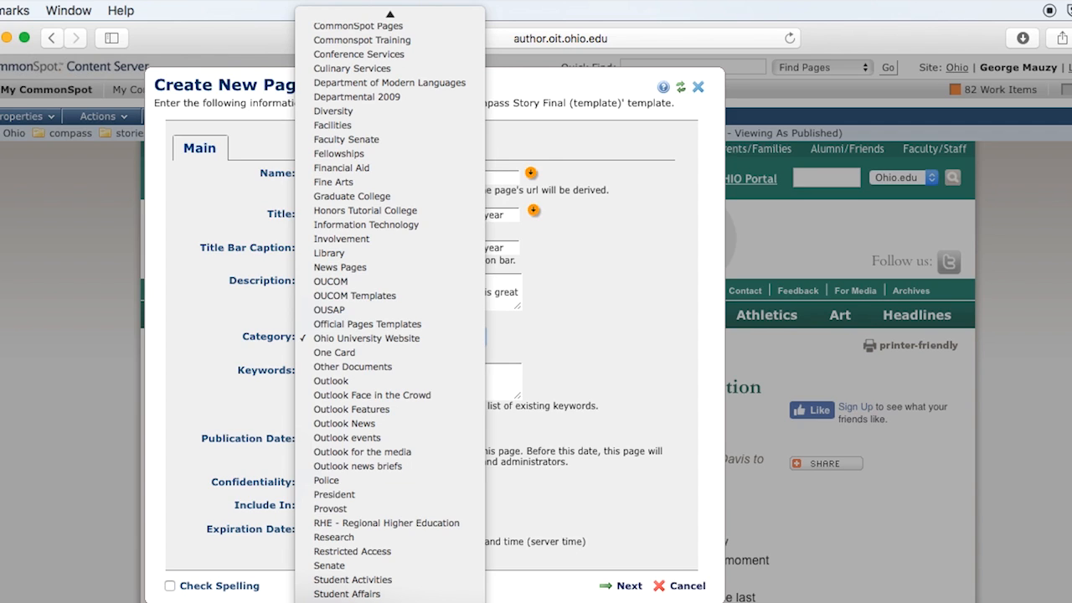
left_click(377, 601)
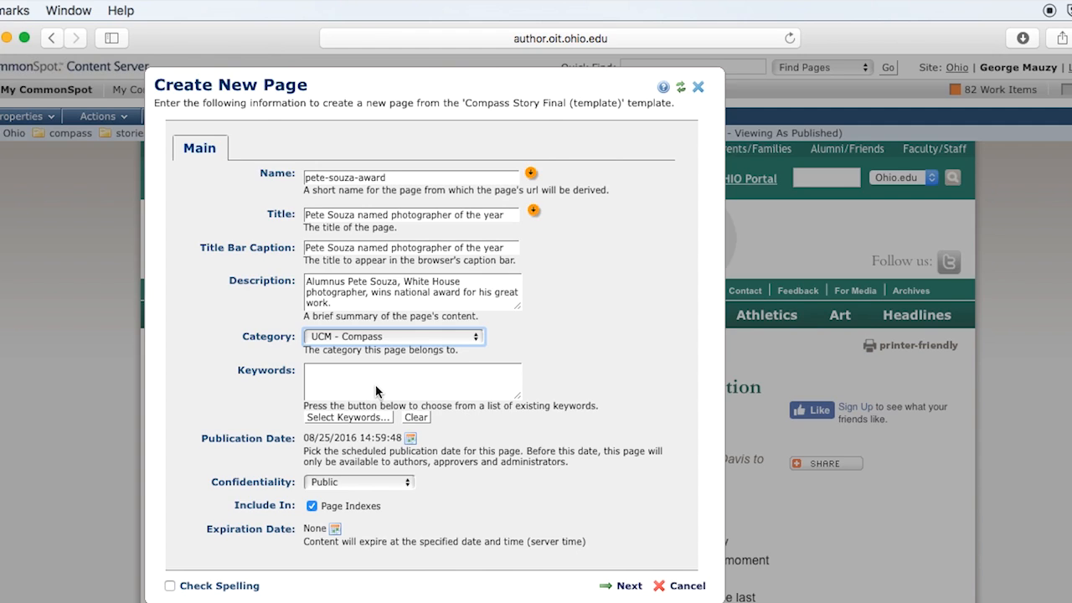
Filter keywords on 'photographer' and apply Student photographers as the page keyword.
left_click(349, 417)
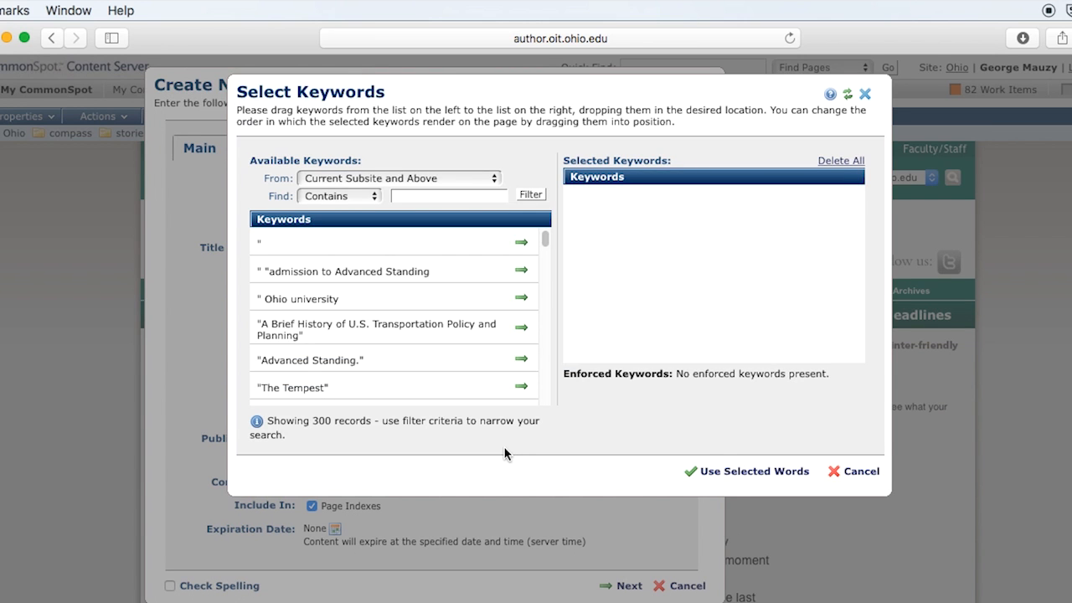
left_click_drag(545, 243, 568, 236)
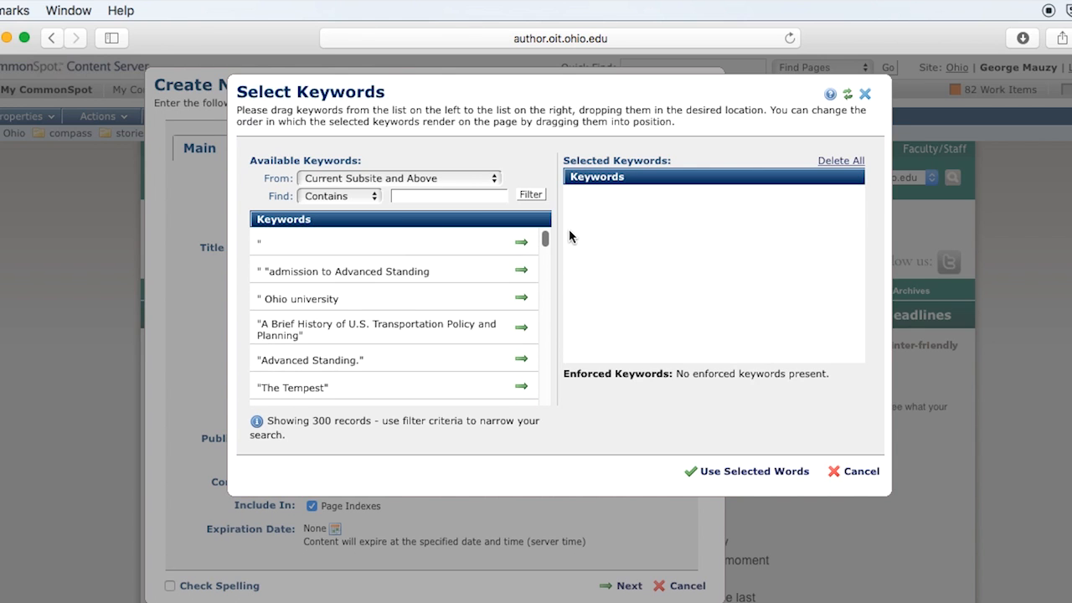
left_click(448, 197)
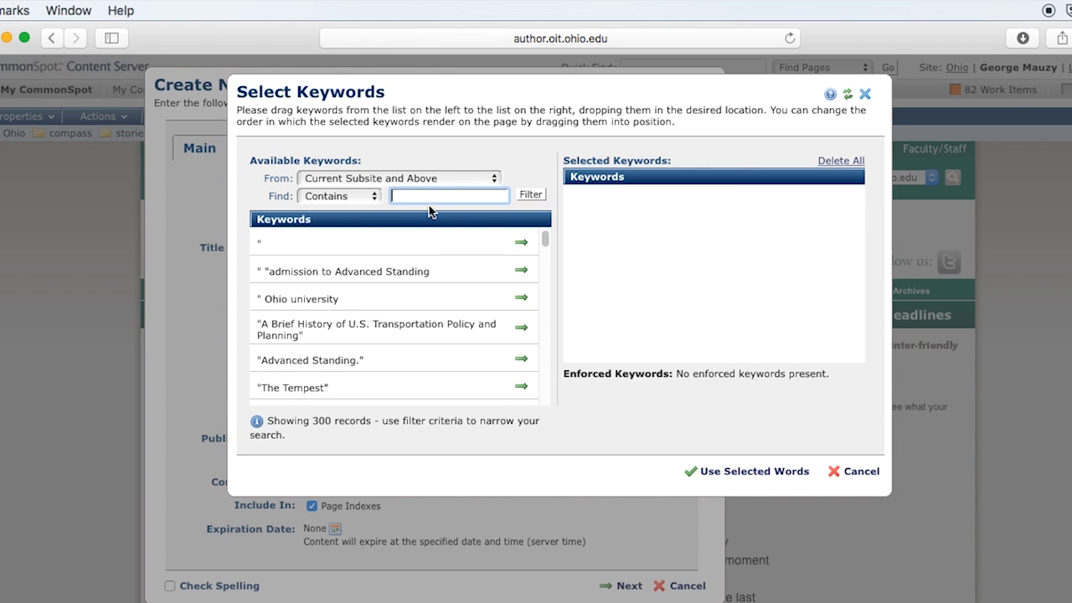
type("photographer")
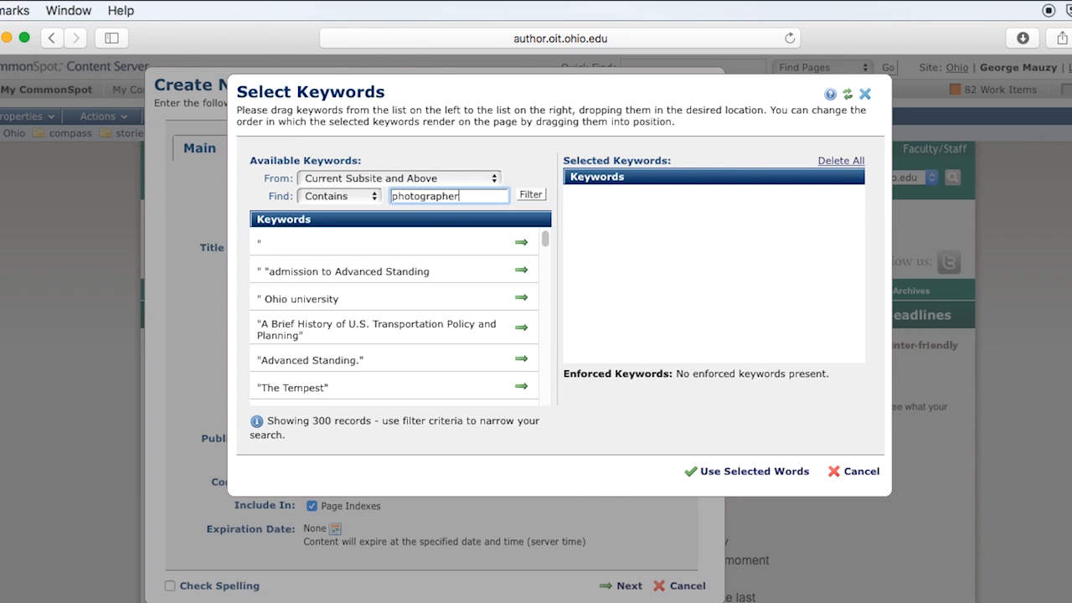
key("Return")
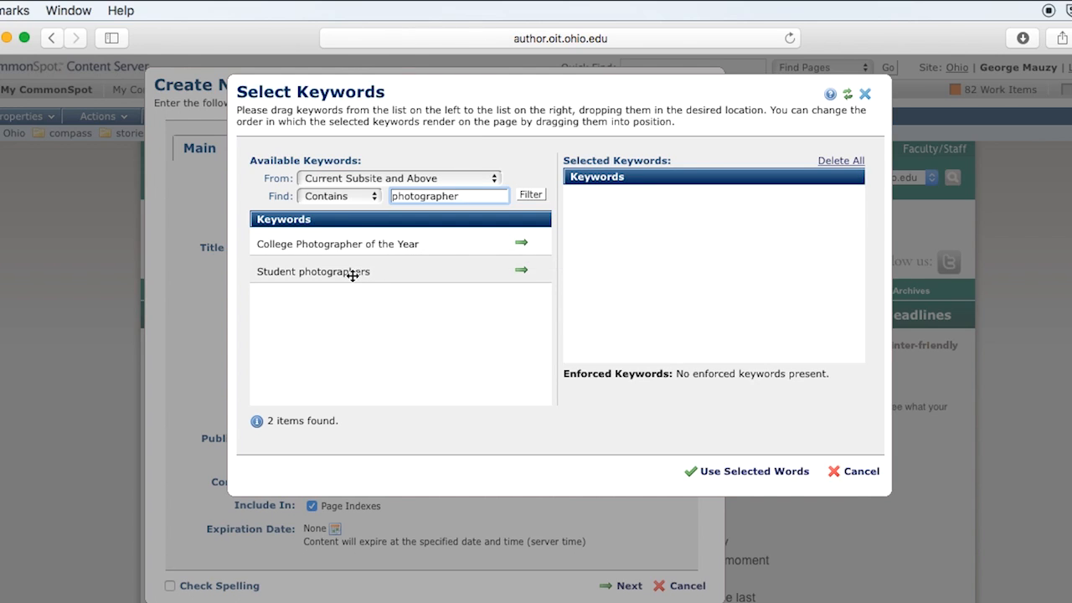
left_click(521, 272)
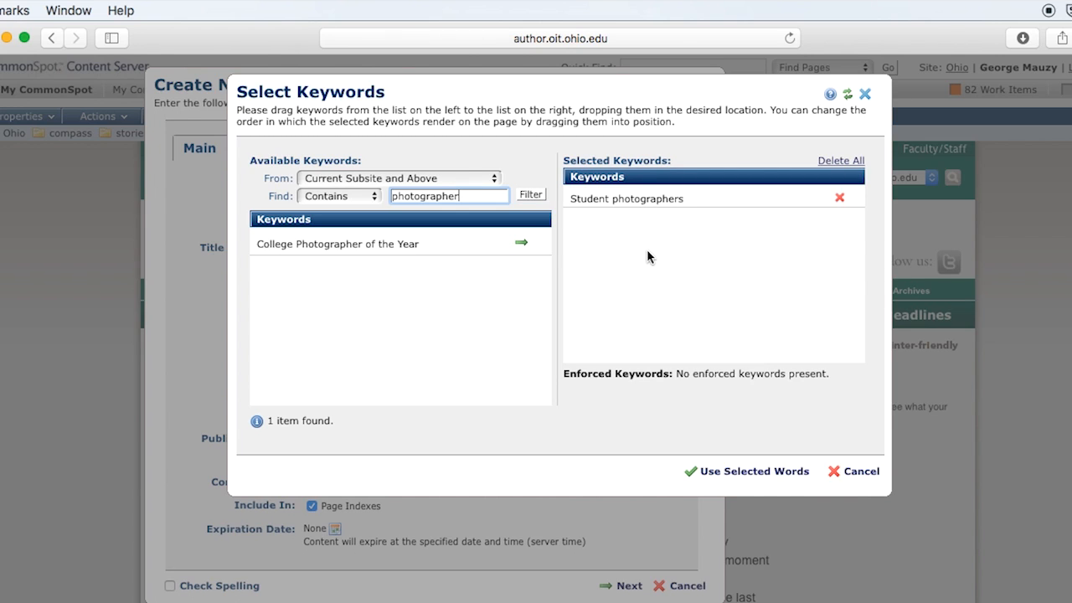
left_click(751, 471)
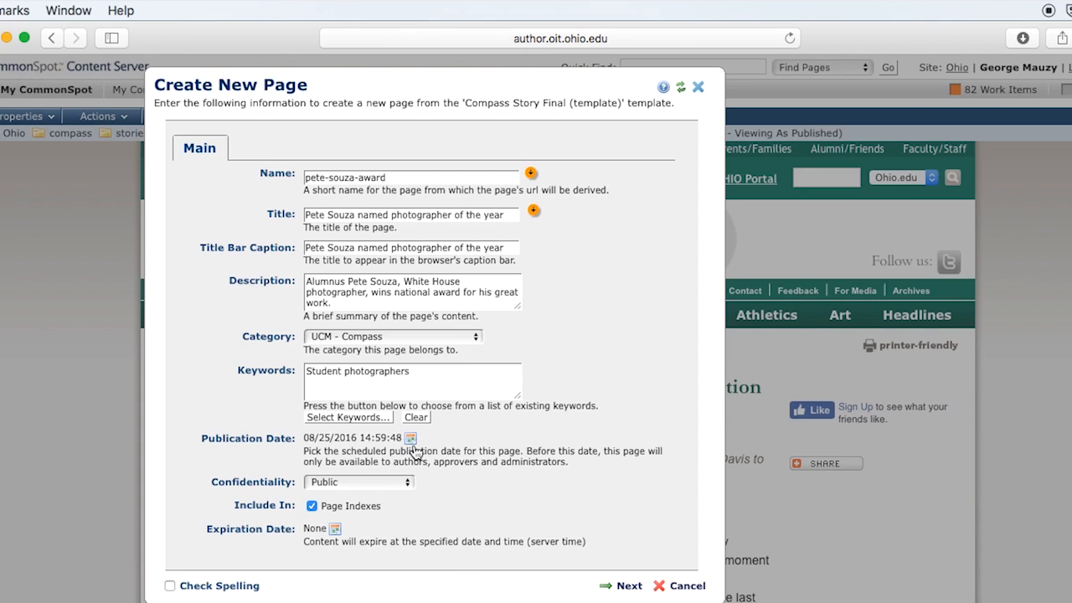
left_click(410, 440)
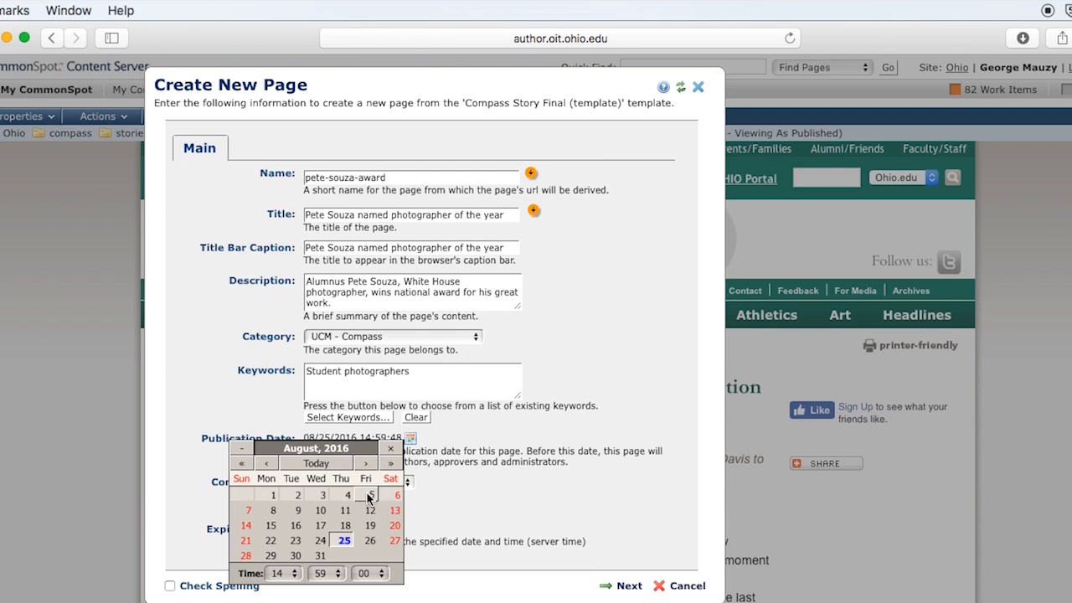
left_click(480, 506)
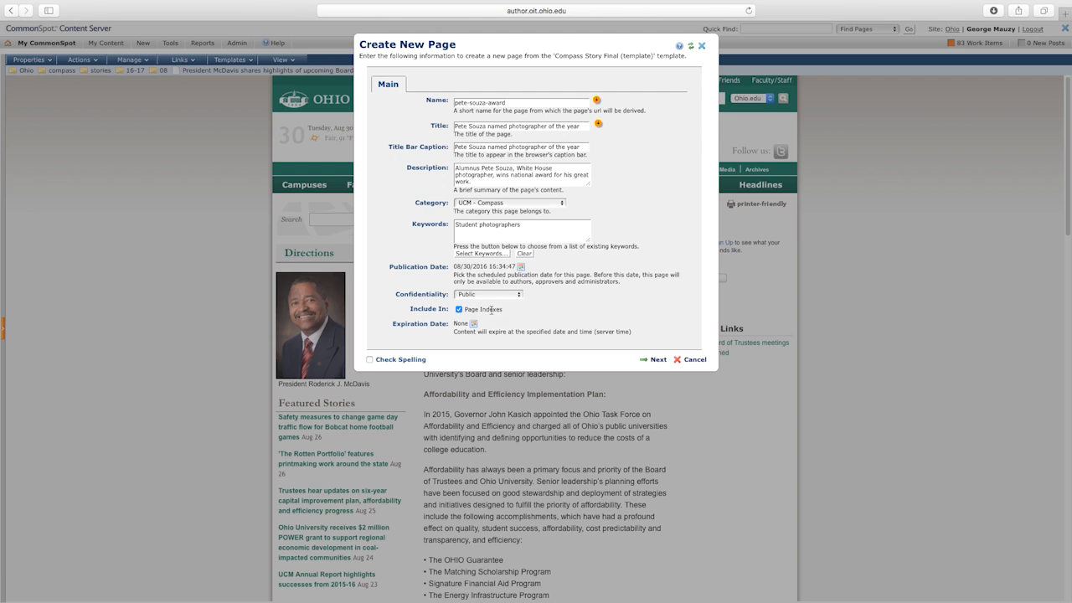
left_click(459, 309)
left_click(460, 309)
Continue to the page's Custom Properties and show the Compass Categorization settings.
left_click(658, 360)
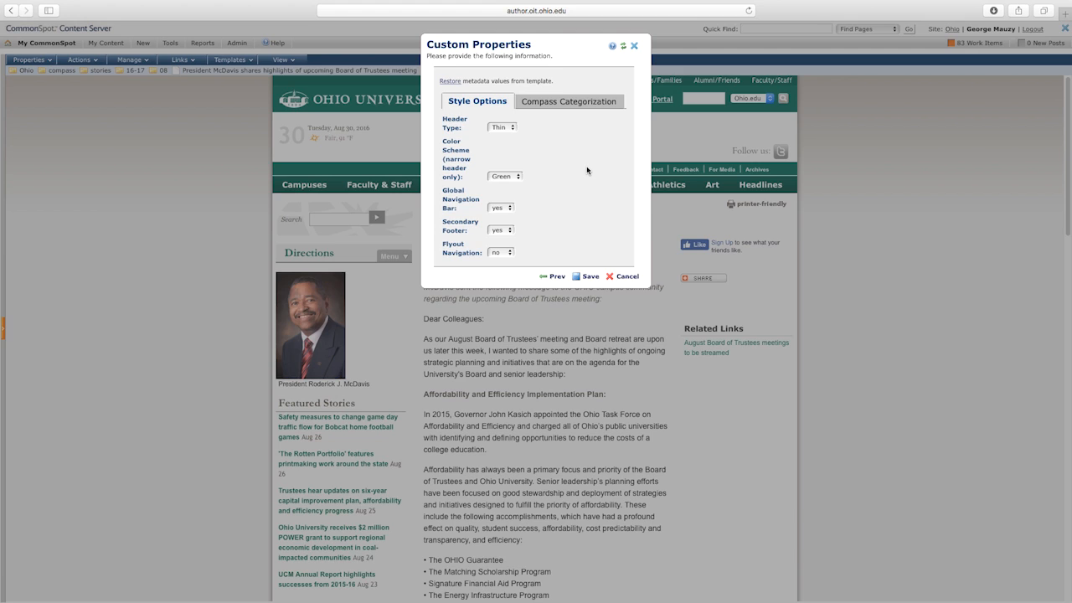
left_click(568, 104)
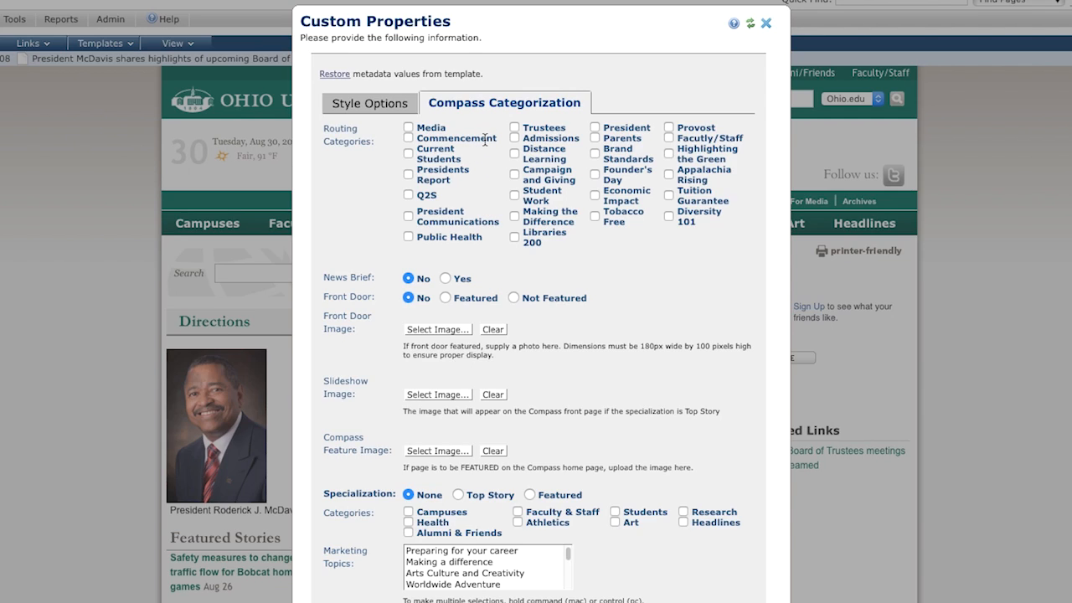
Check the Faculty/Staff, Current Students and Media routing categories.
left_click(669, 139)
left_click(408, 152)
left_click(409, 127)
left_click(407, 154)
left_click(409, 154)
left_click(409, 153)
Tag the page with the Headlines and Faculty & Staff categories.
left_click(683, 522)
left_click(517, 511)
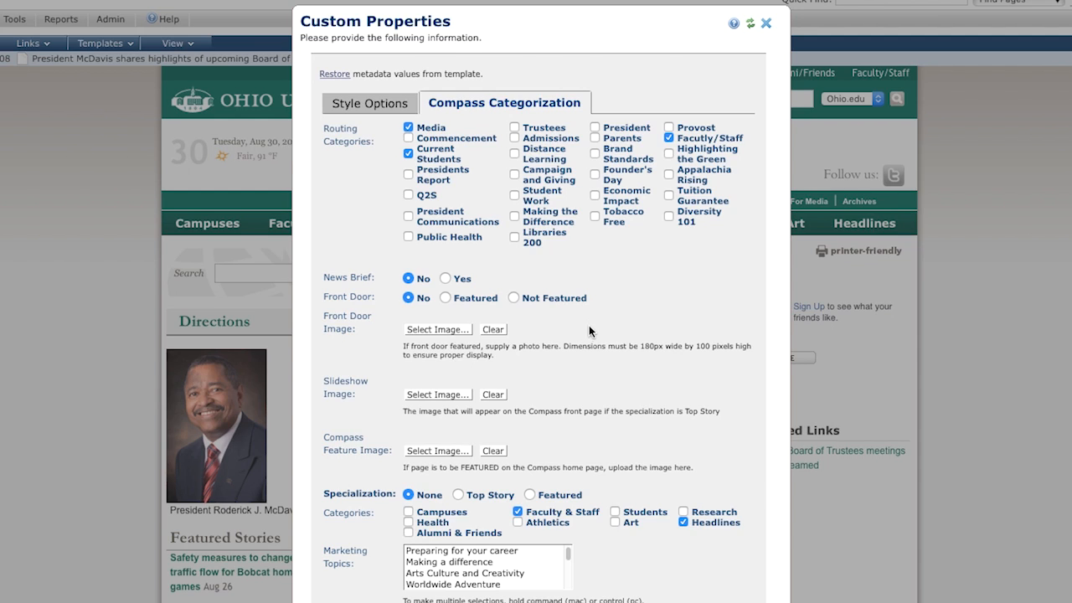
scroll(591, 344, "down", 2)
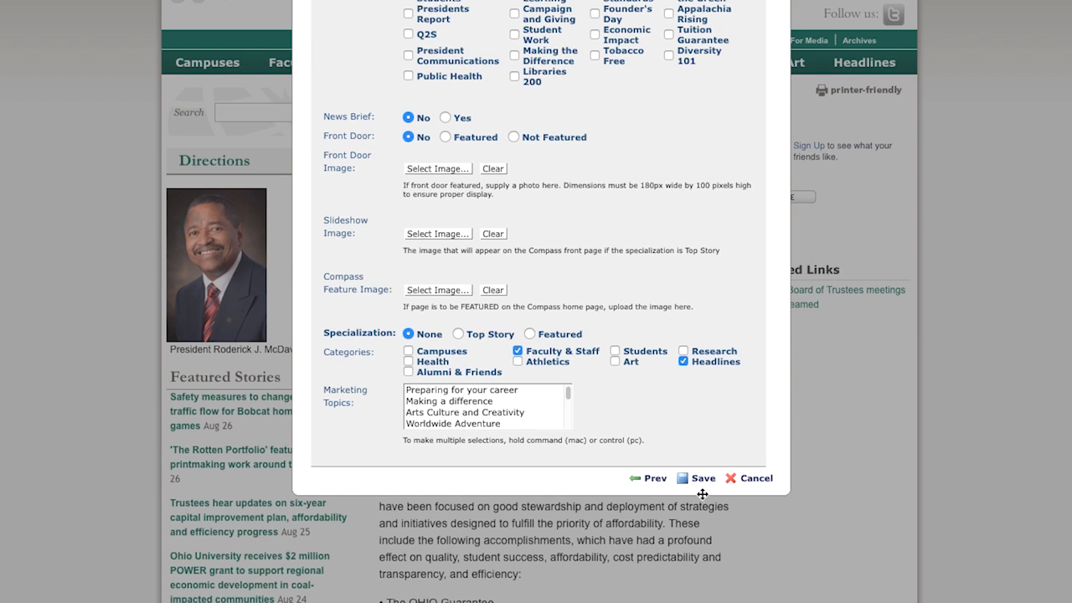
Save the Custom Properties to create the new story page.
left_click(703, 479)
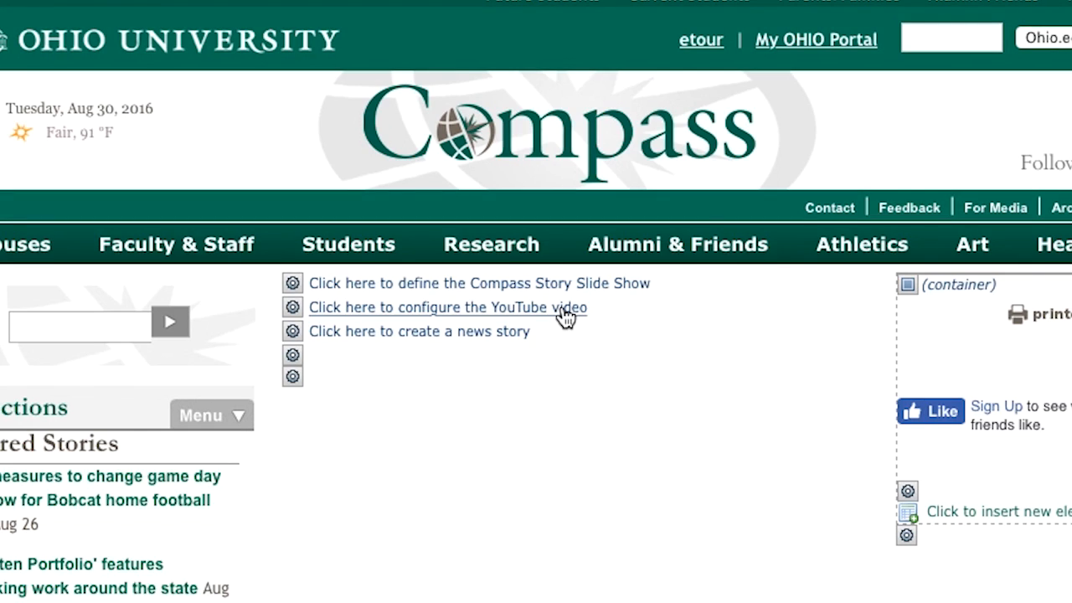
Begin a new news story and replace the 'From staff reports' author with the writer's byline.
left_click(424, 333)
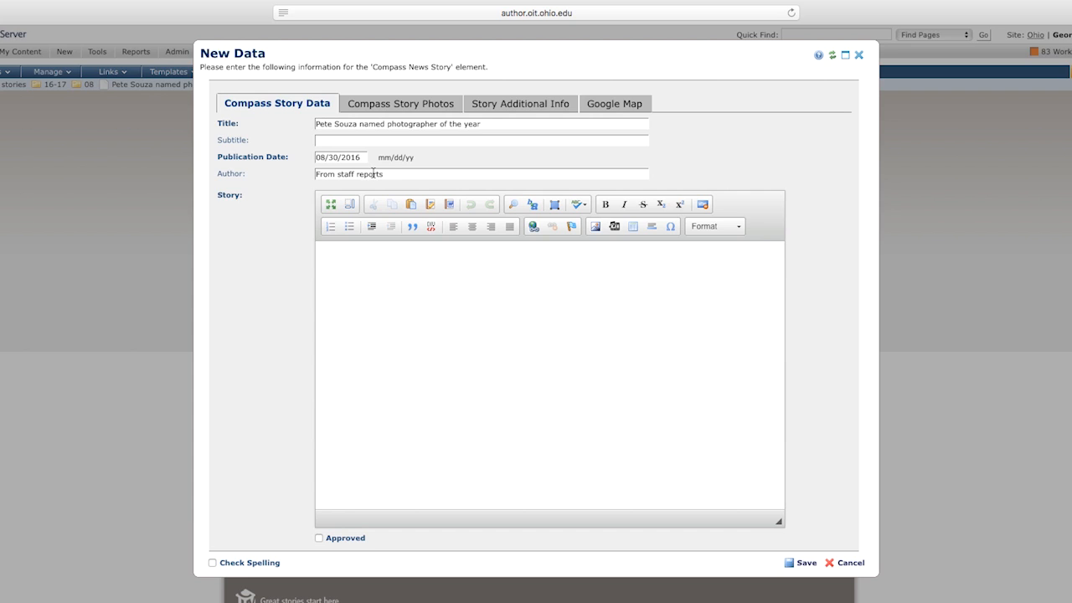
left_click_drag(385, 175, 317, 167)
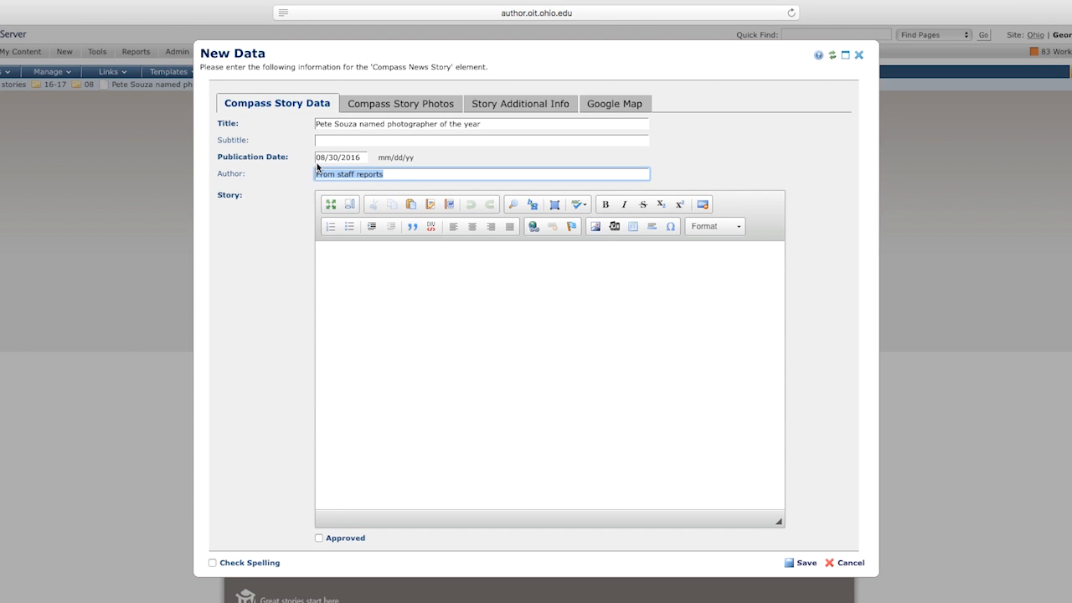
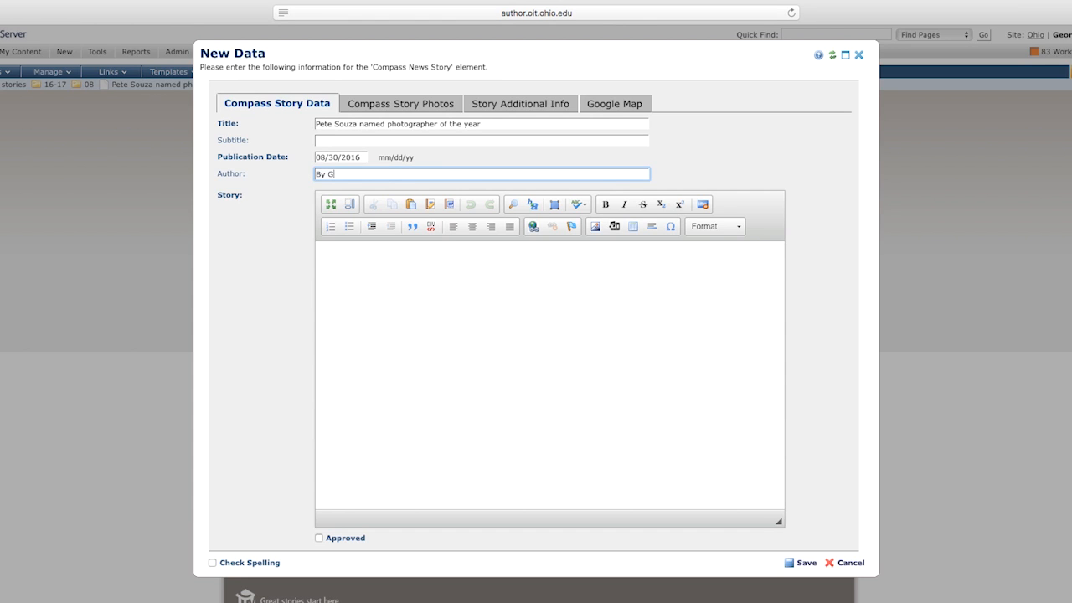
left_click(338, 256)
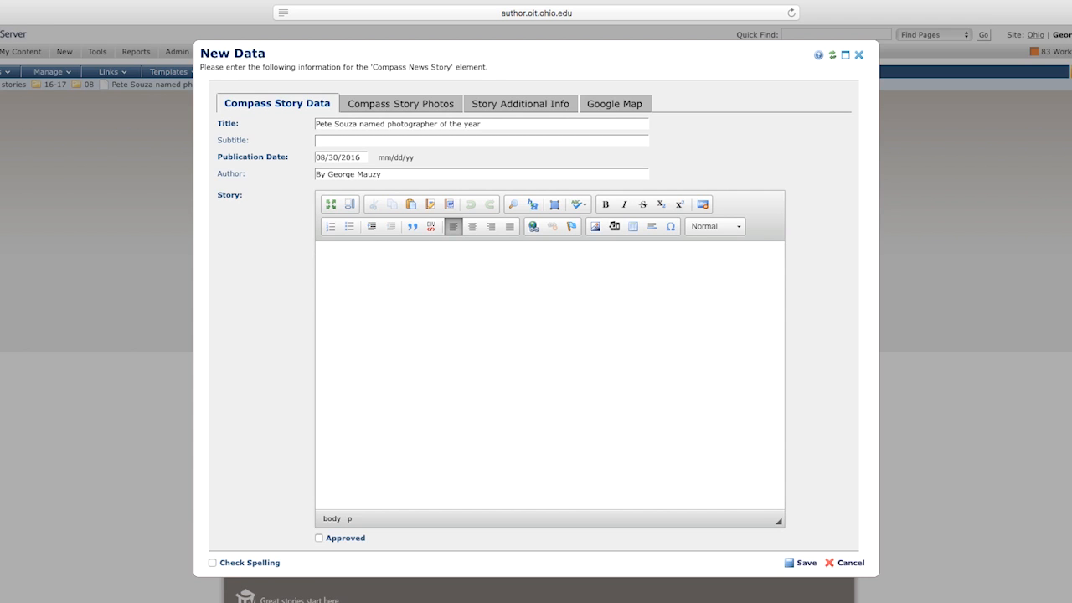
Type the story body, naming him photographer of the year and ending 'He will receive his award in January.'.
type("Pete Souza is an awesome guy. He was named photogrape")
key("BackSpace")
type("her of the year. ")
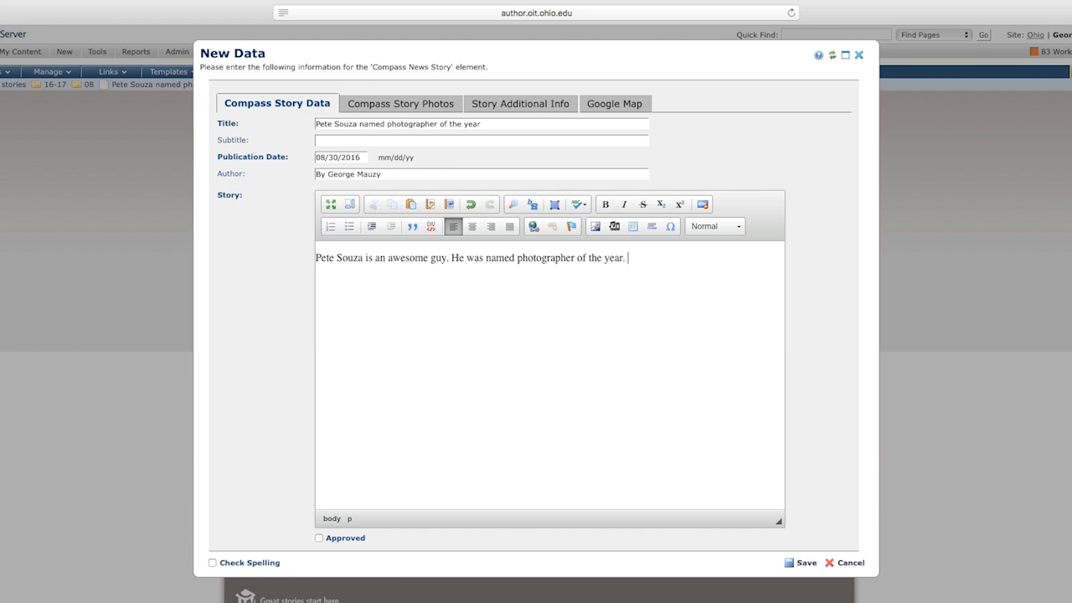
type("He will receive his awa")
type("rd ")
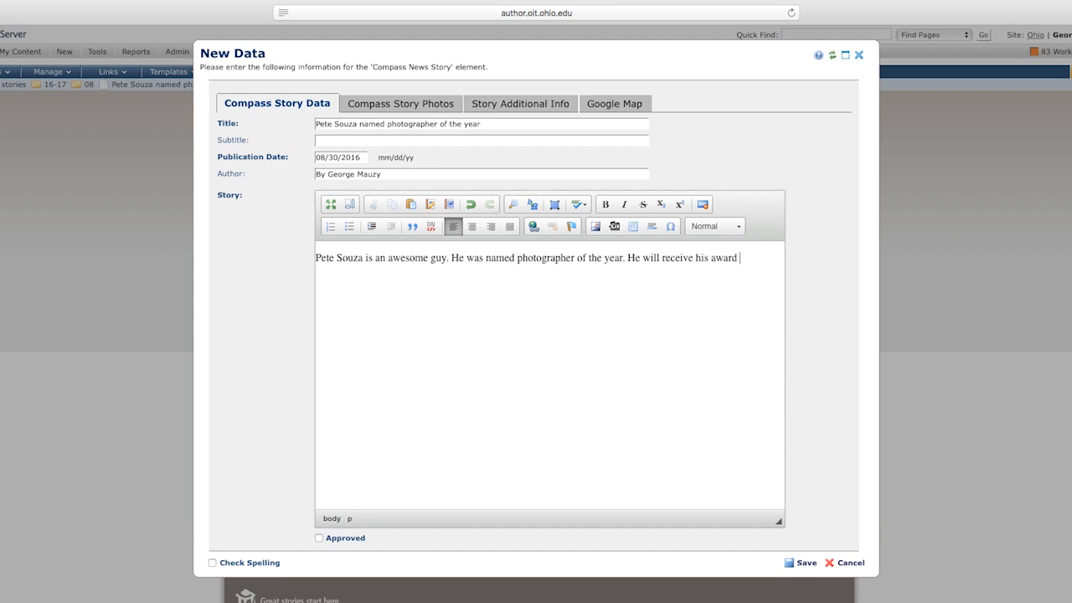
type("in January.")
left_click_drag(516, 257, 575, 262)
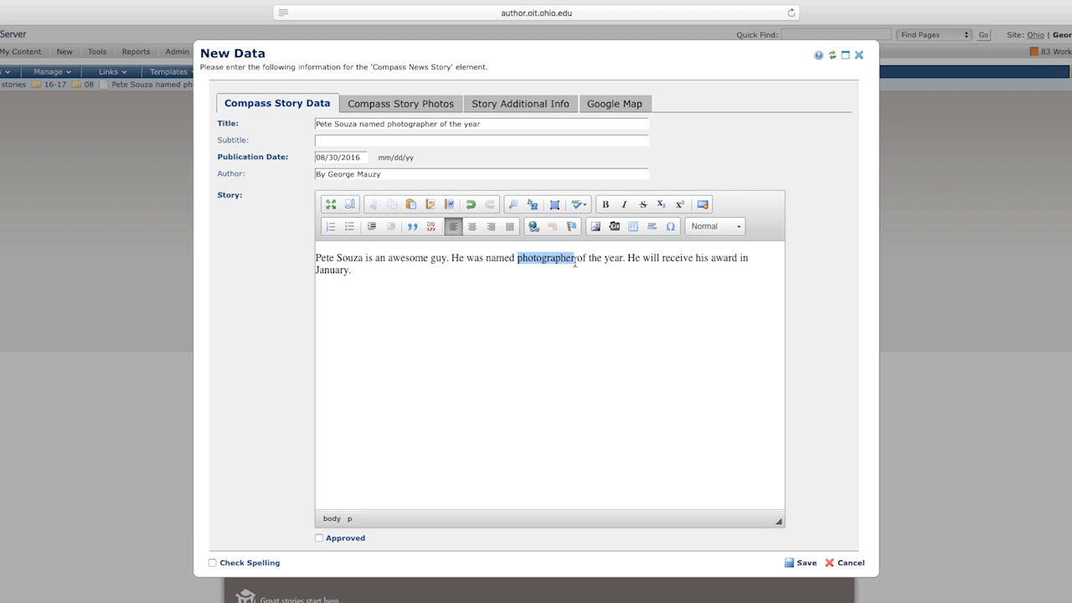
left_click(534, 227)
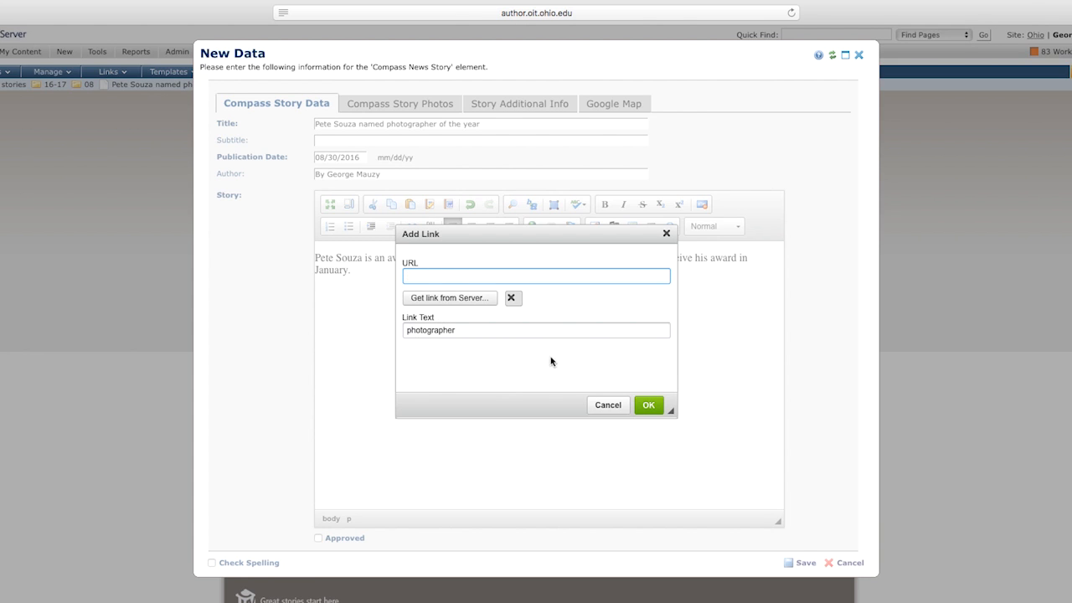
left_click(608, 406)
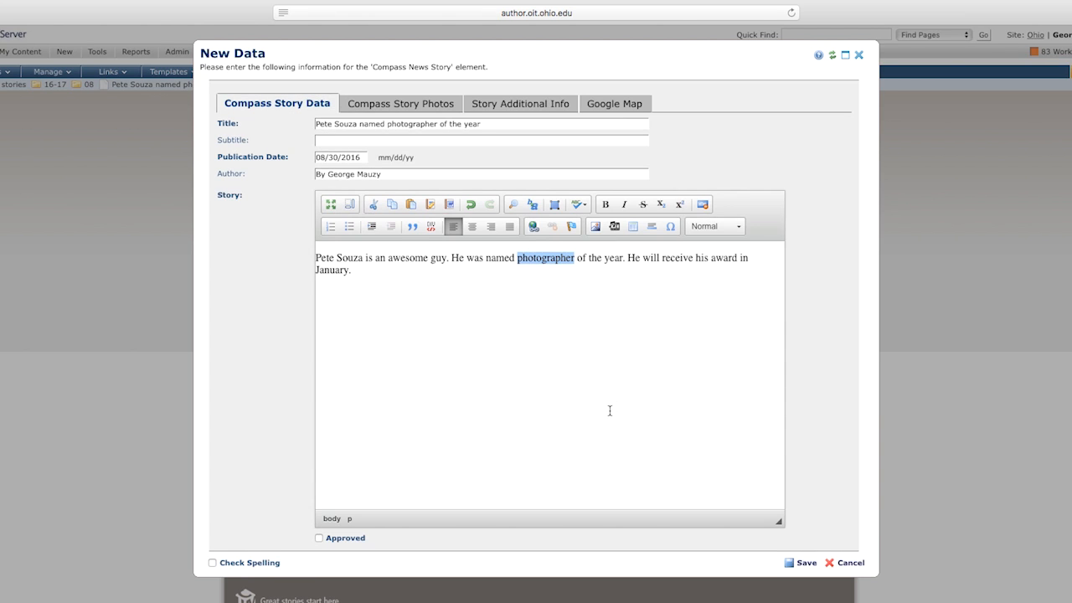
left_click(563, 315)
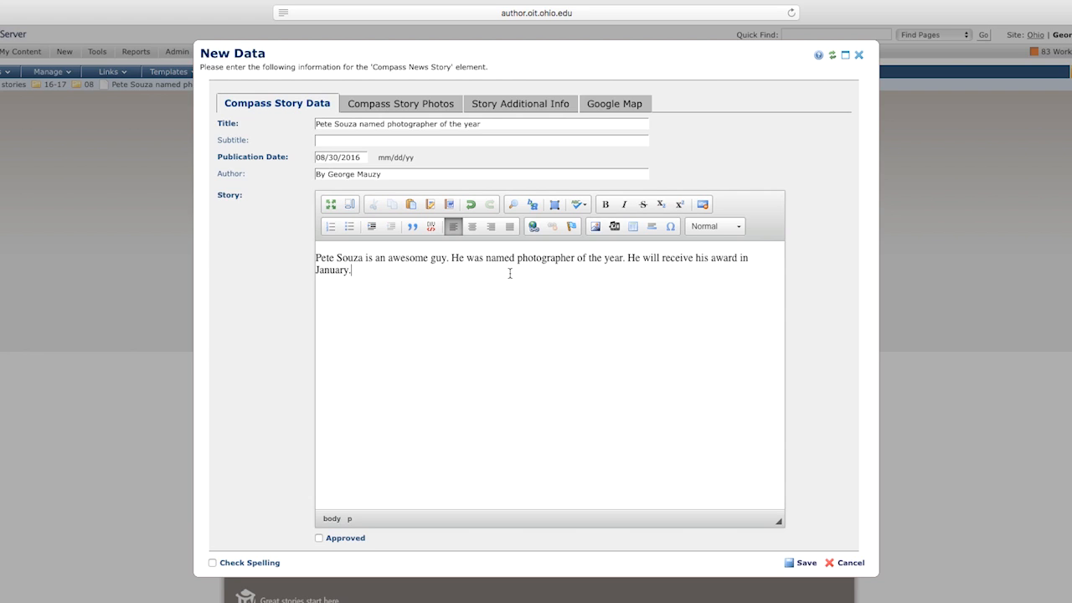
Choose Souza_Pete-255px.gif from Downloads as a new image upload for Image One.
left_click(413, 104)
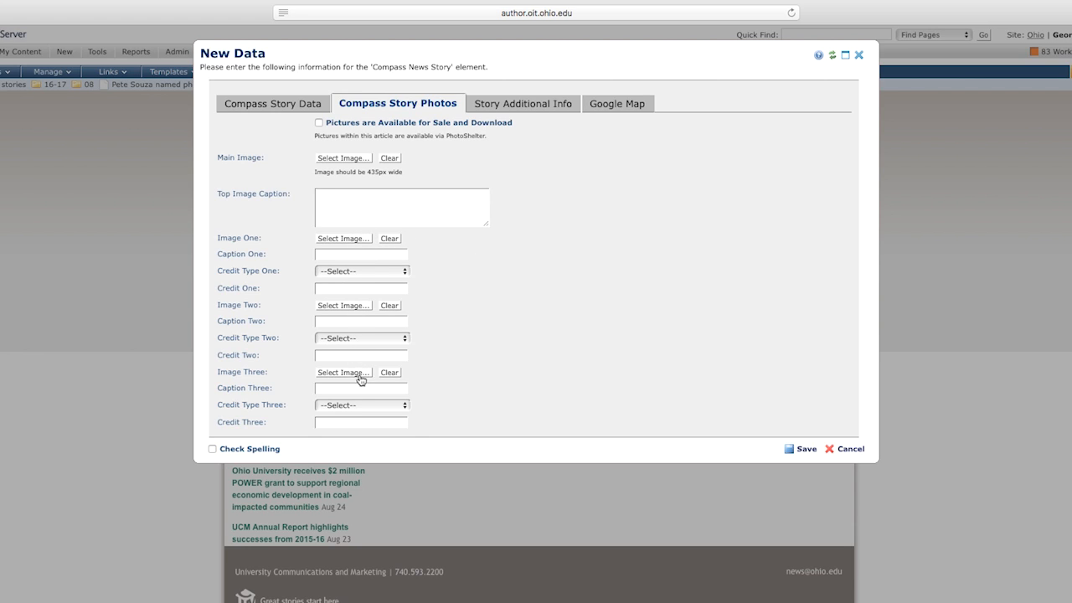
left_click(344, 239)
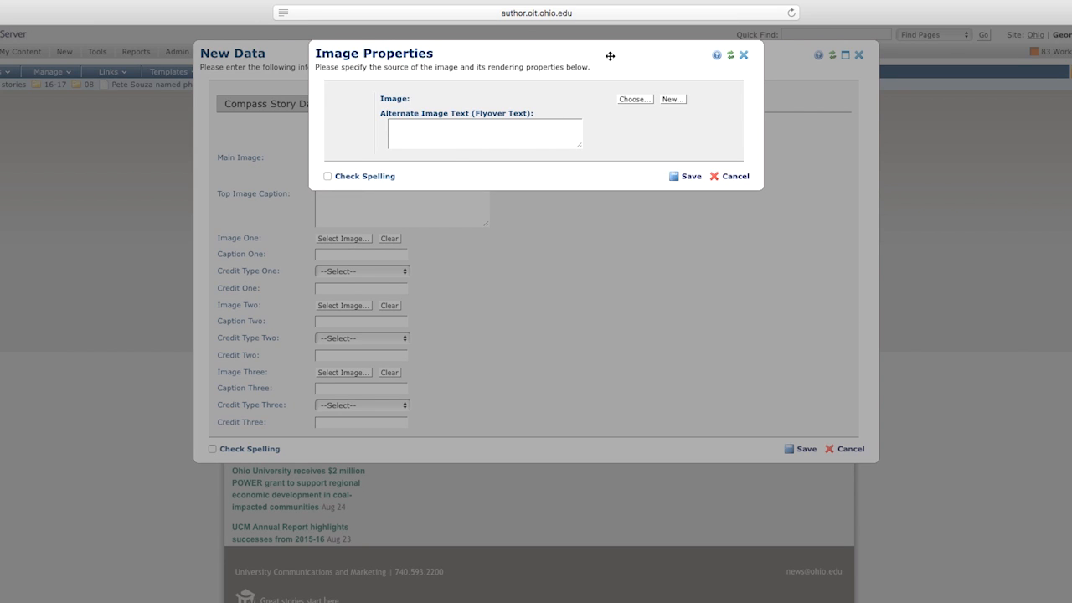
left_click(673, 99)
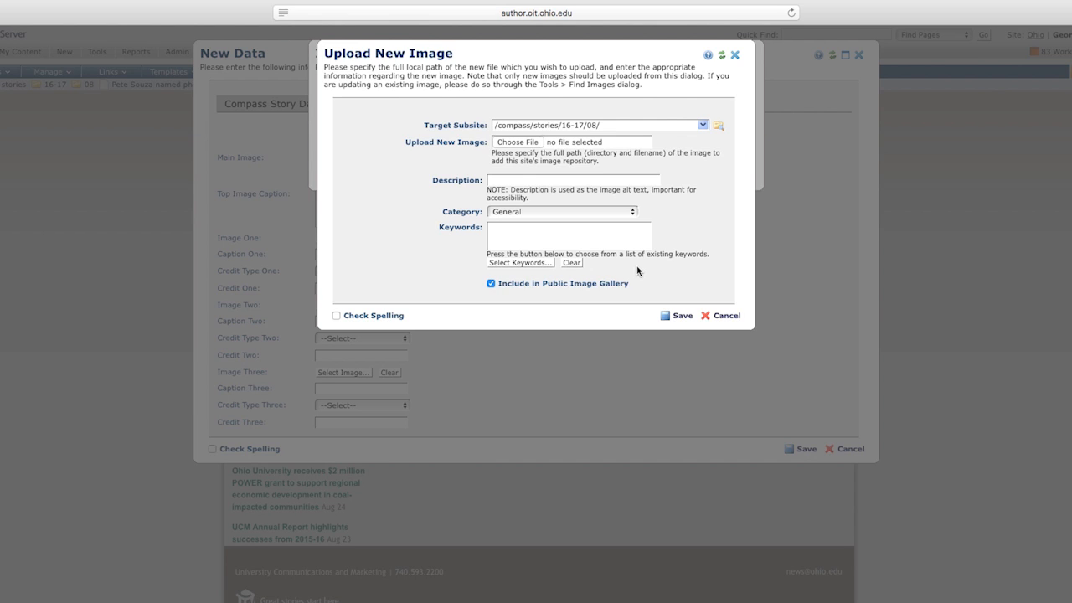
left_click(521, 147)
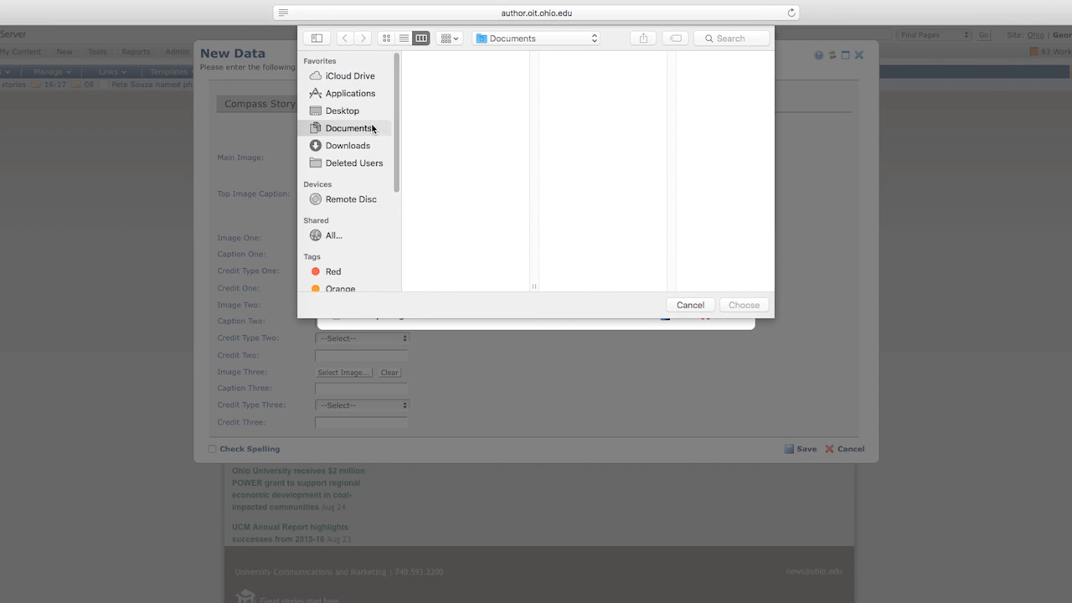
left_click(349, 112)
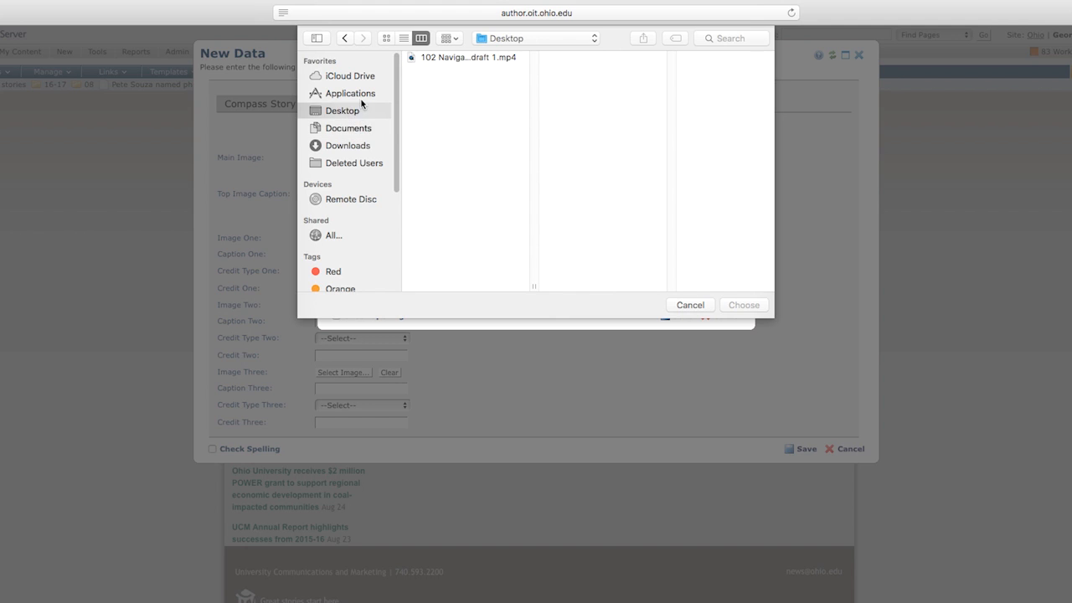
left_click(362, 146)
left_click(457, 72)
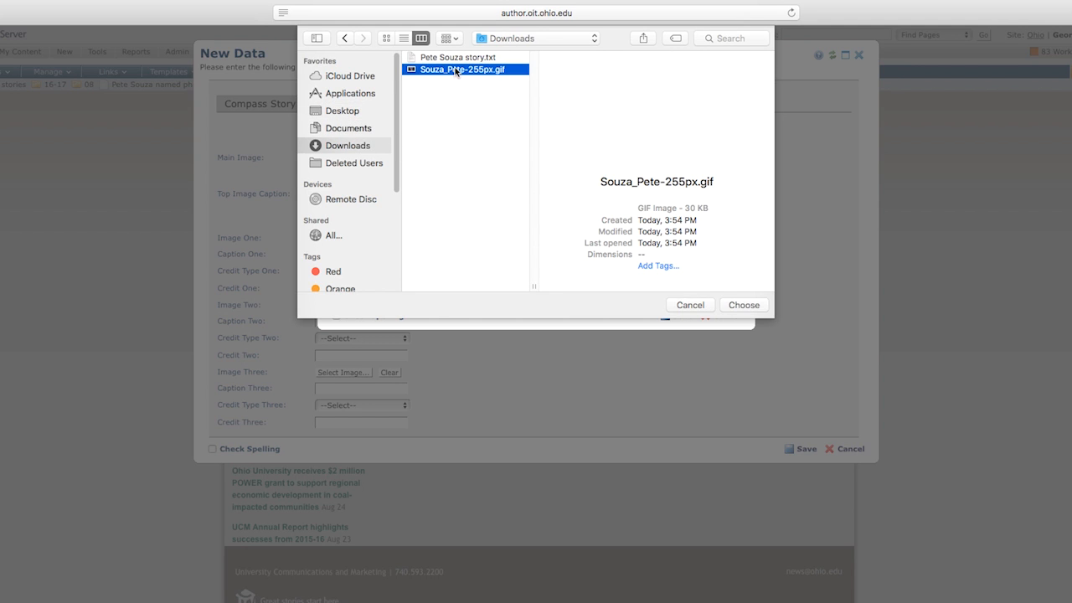
left_click(744, 305)
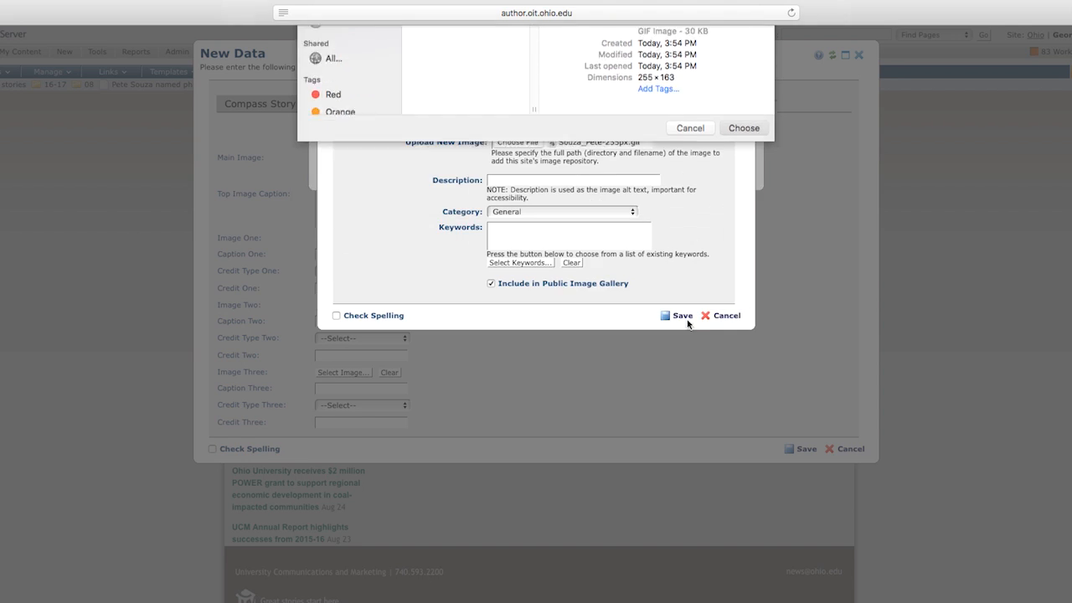
Upload the image with the subject's name as description and category 'Compass inside story 255width'.
left_click(536, 180)
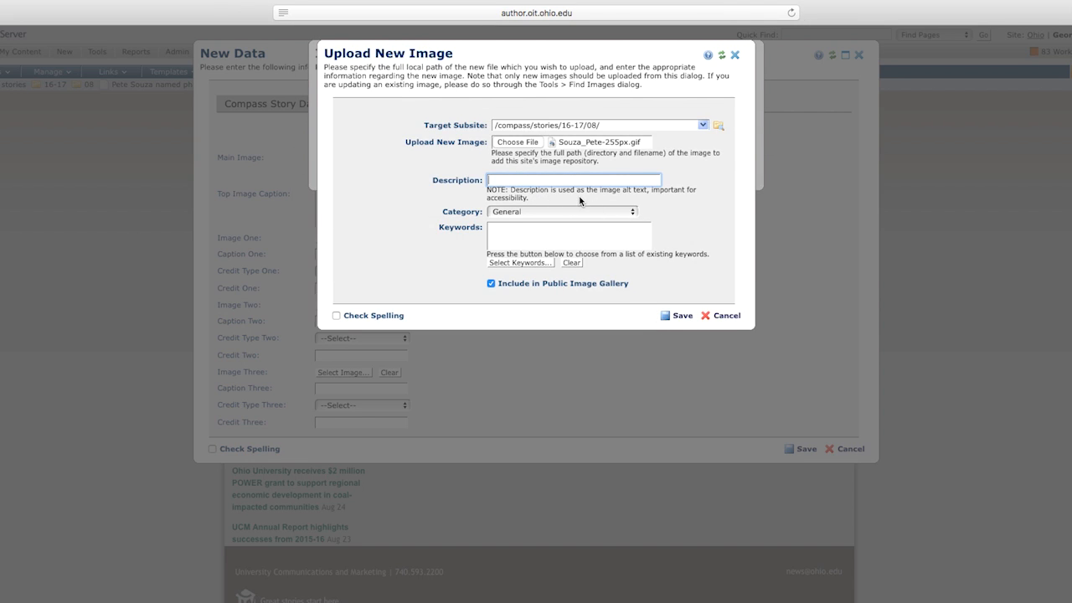
type("Pete Souza")
left_click(633, 212)
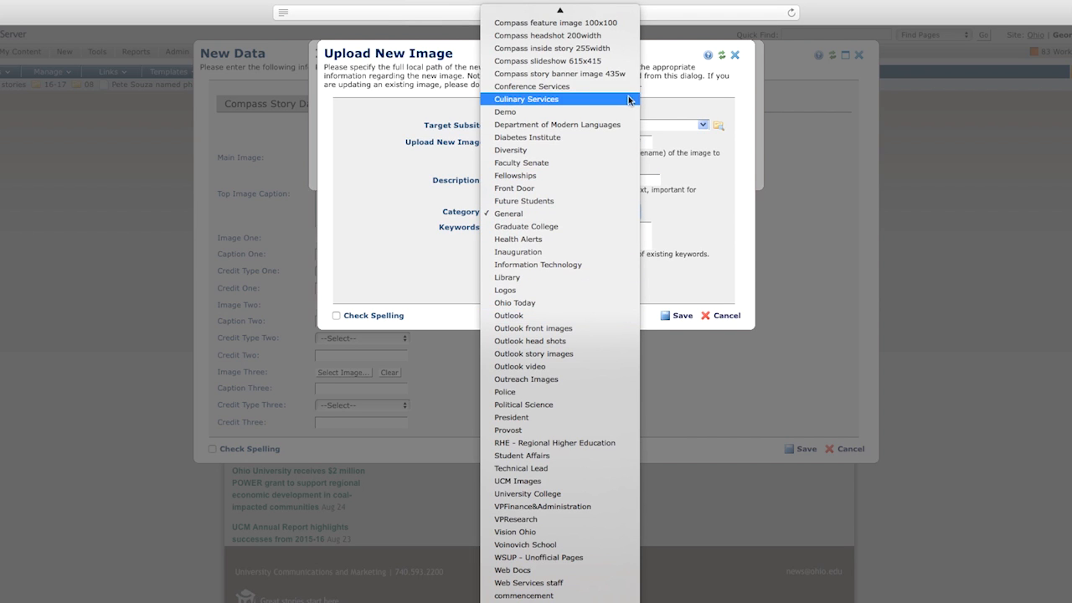
left_click(610, 49)
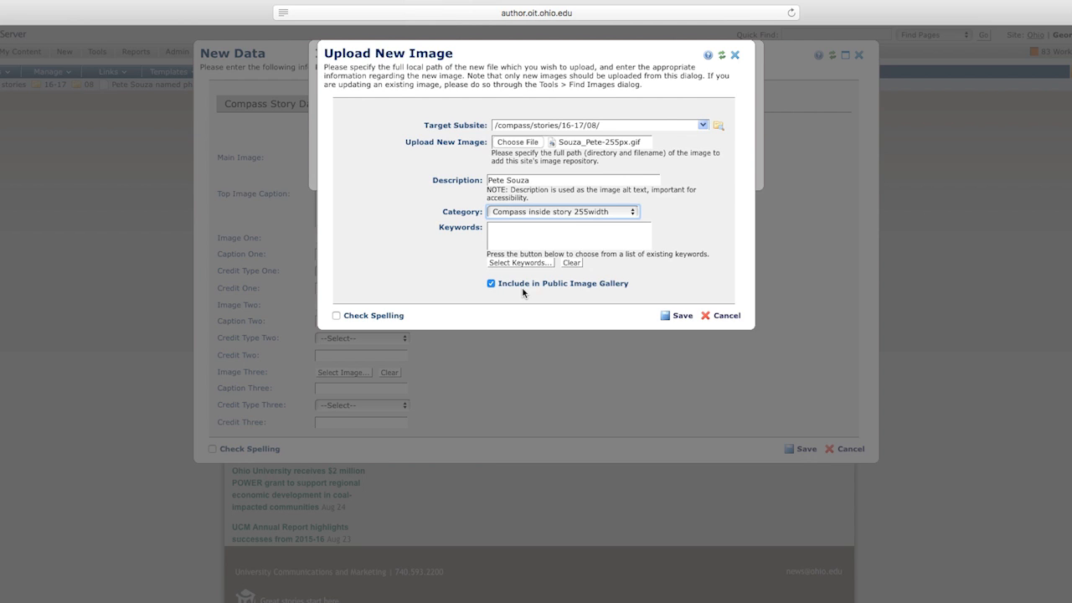
left_click(680, 320)
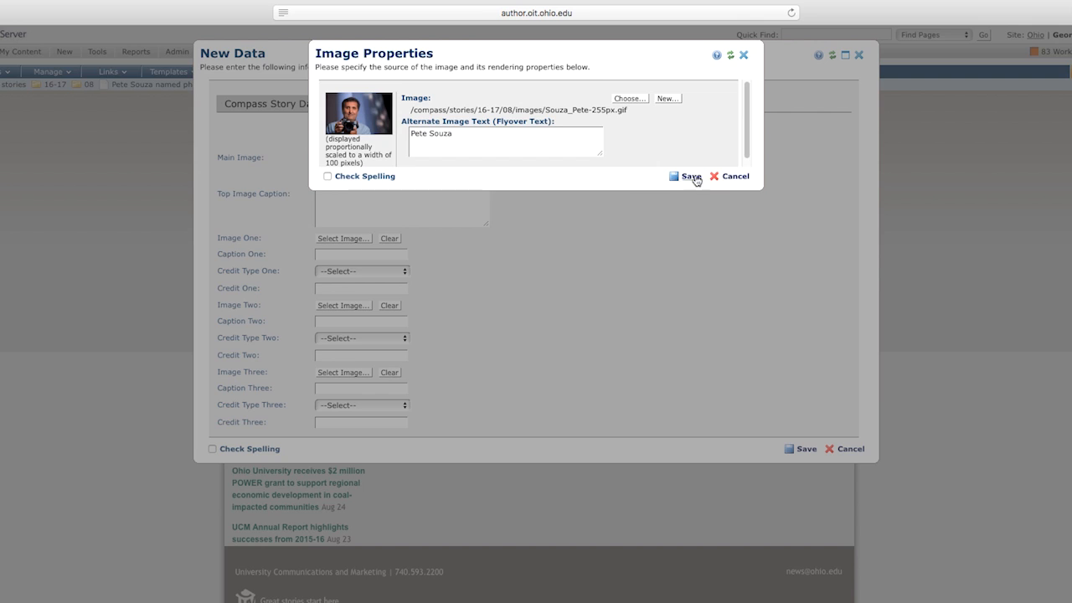
left_click(691, 177)
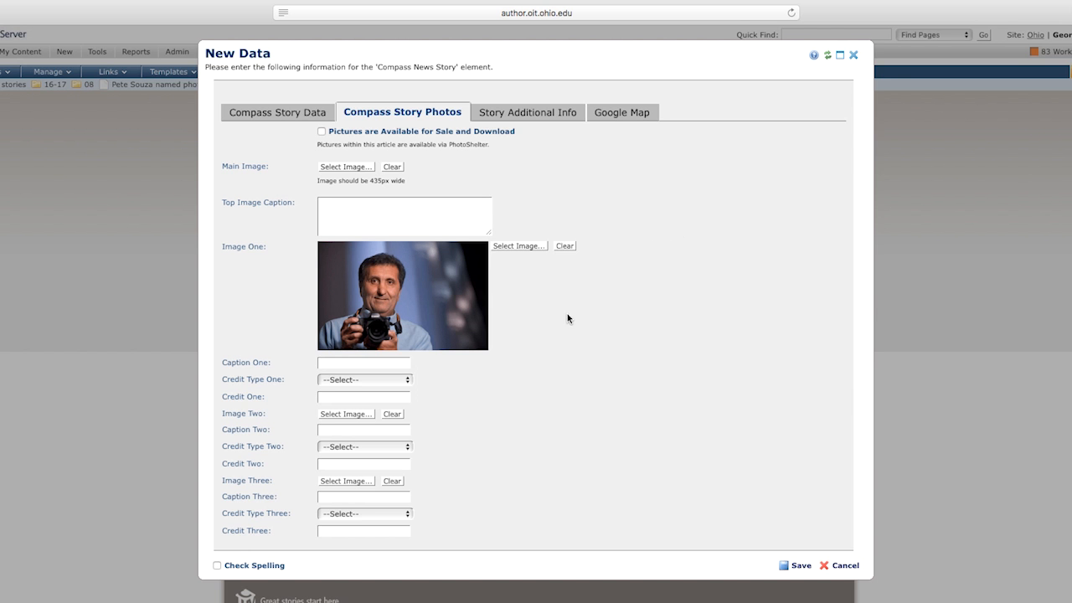
Caption Image One with the subject's name and credit the photographer under credit type 'Photographer:'.
left_click(387, 364)
type("Pete Souza")
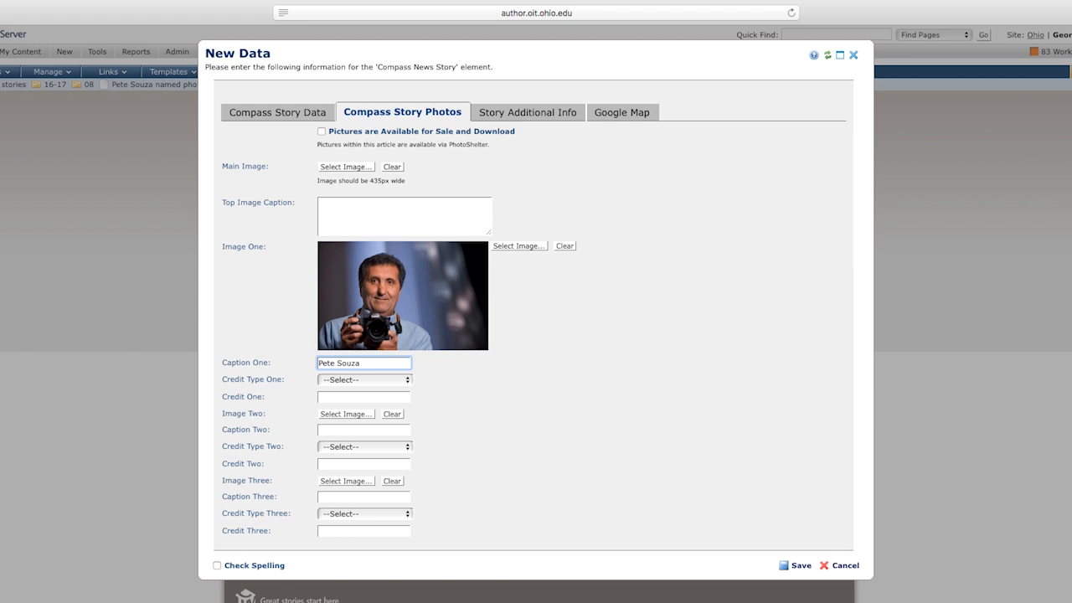
left_click(408, 379)
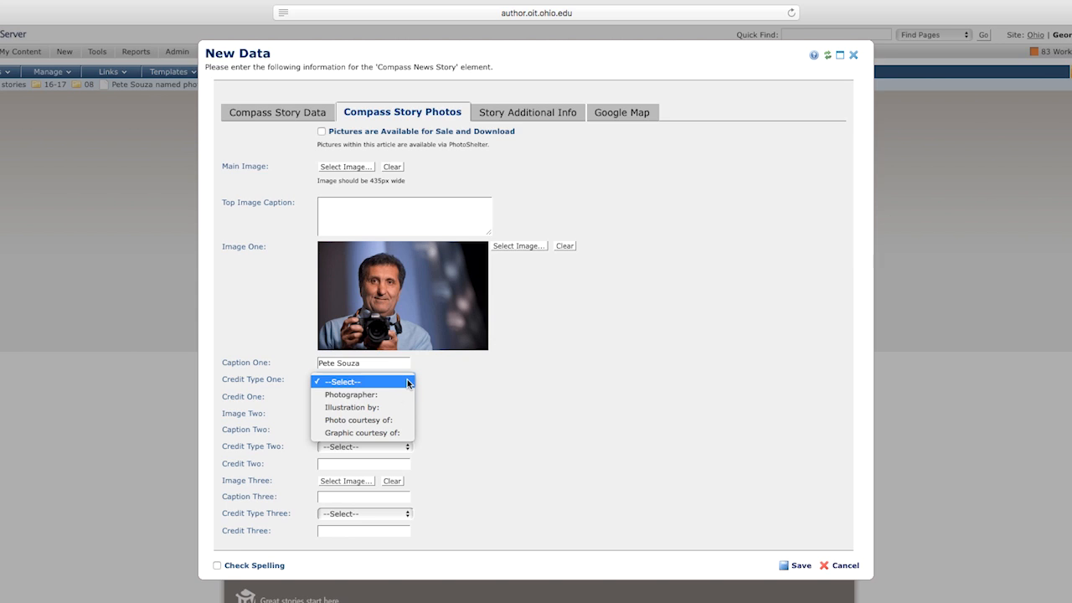
left_click(383, 394)
left_click(380, 396)
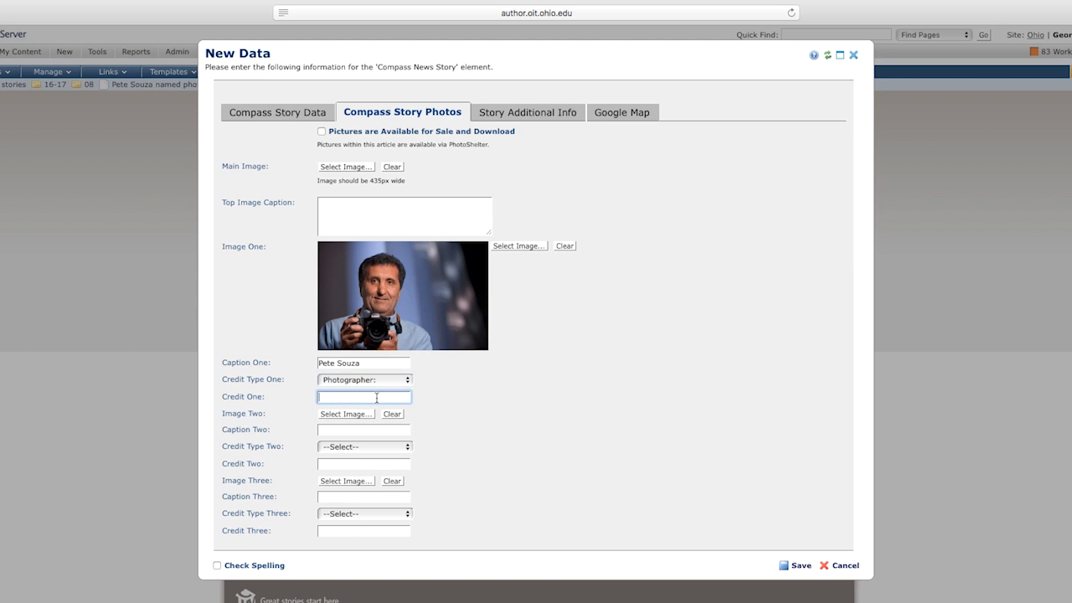
left_click(536, 112)
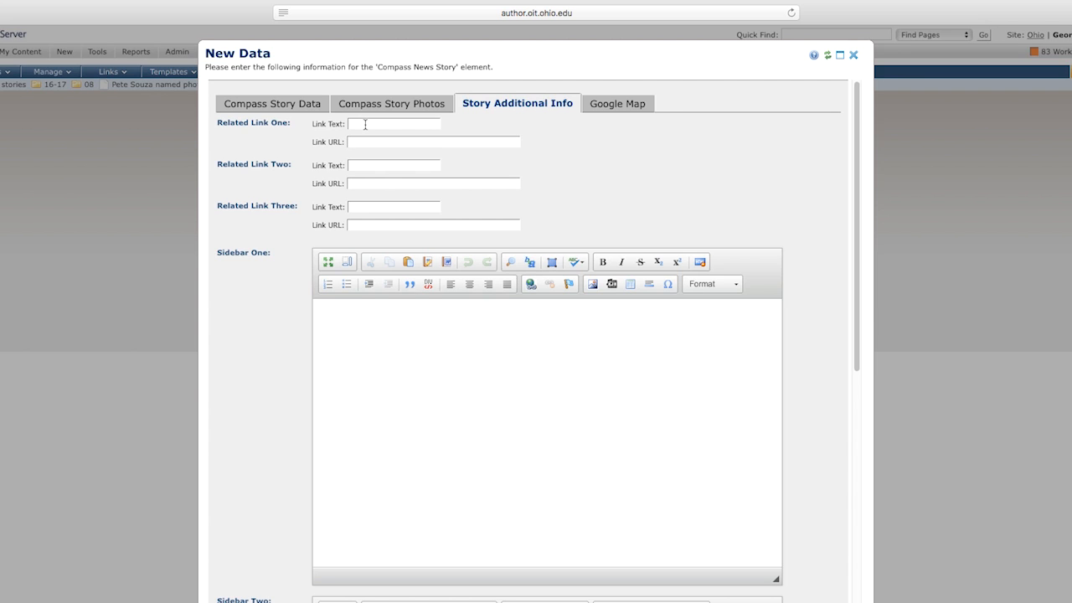
left_click(363, 123)
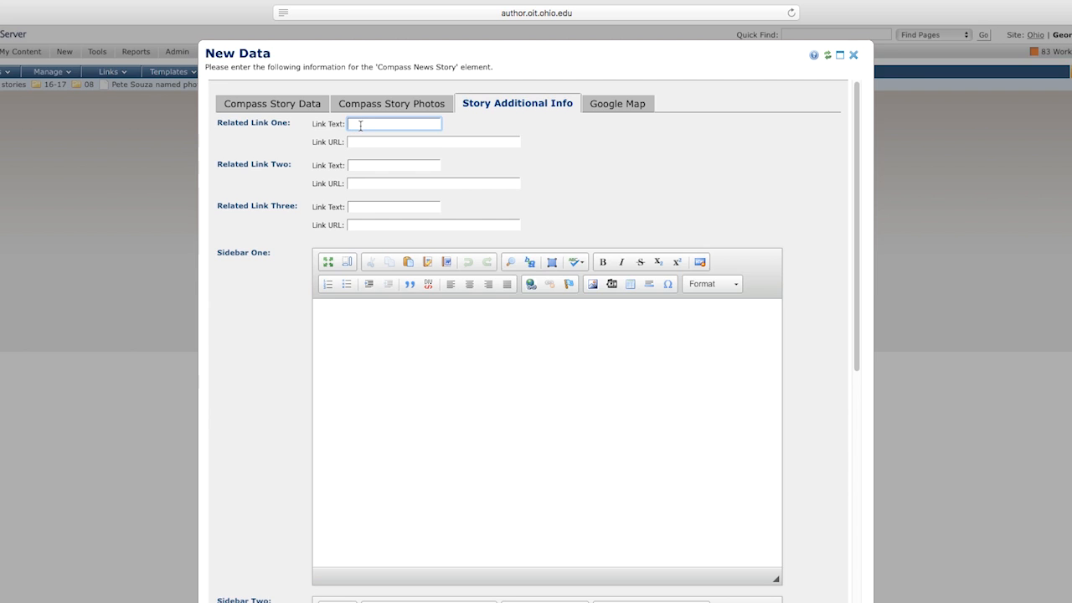
type("Scr")
type("ipps Colle")
type("ge of Co")
type("mmunication")
left_click(368, 141)
type("http")
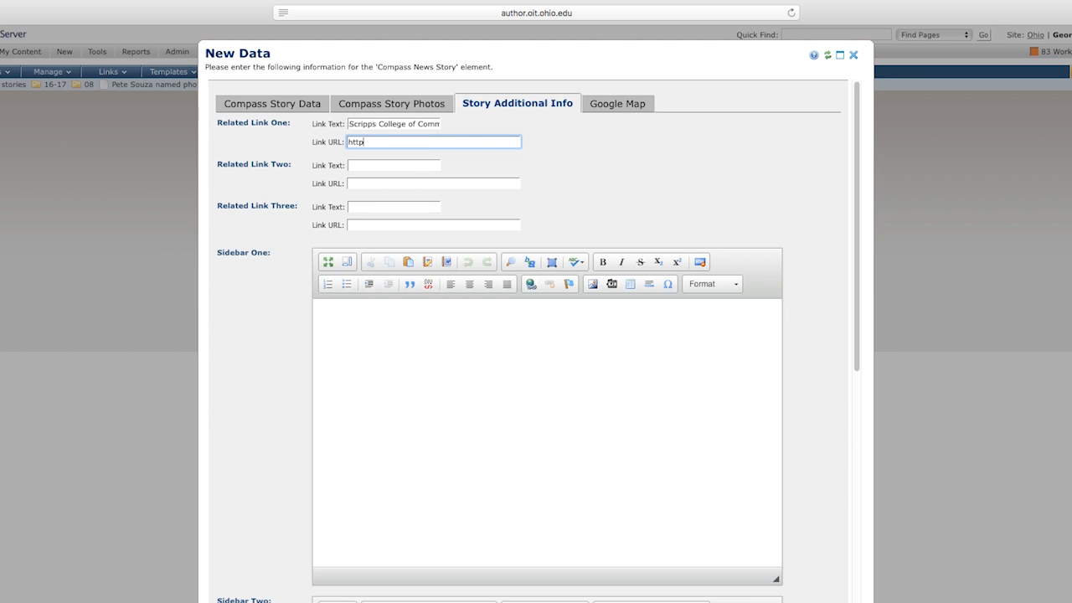
type("s://www.ohio.edu/communication")
Review the story tabs, then enter the subtitle 'Faculty member wins award for third time'.
left_click(297, 107)
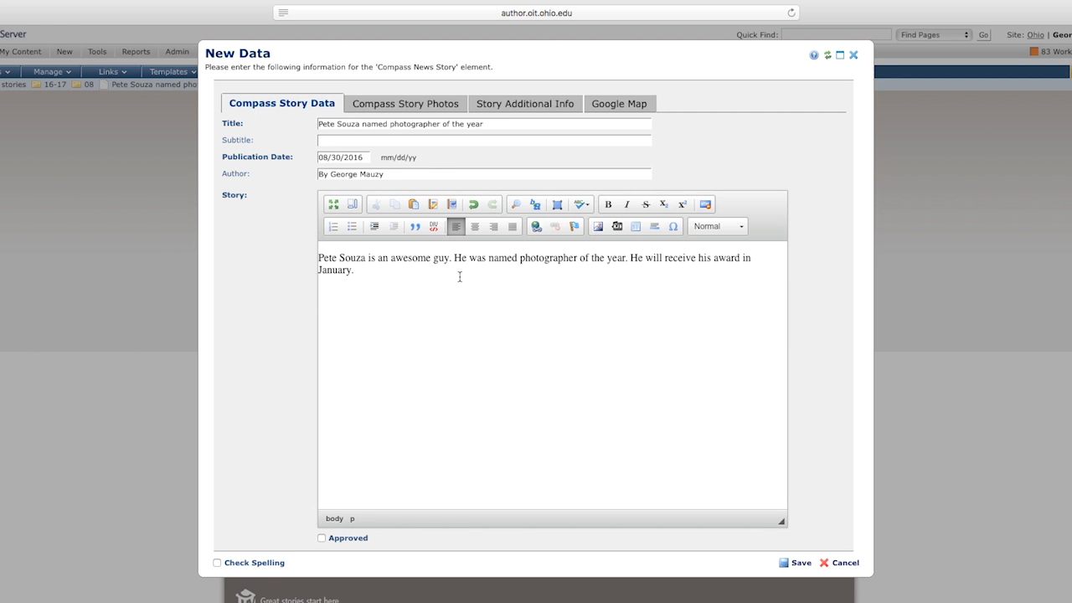
left_click(432, 105)
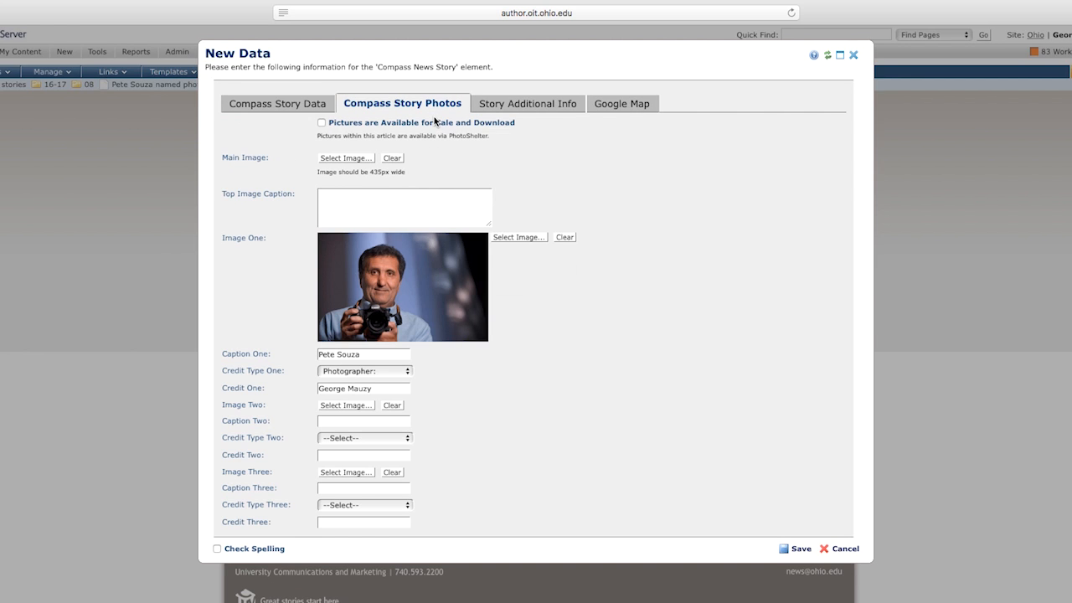
left_click(540, 105)
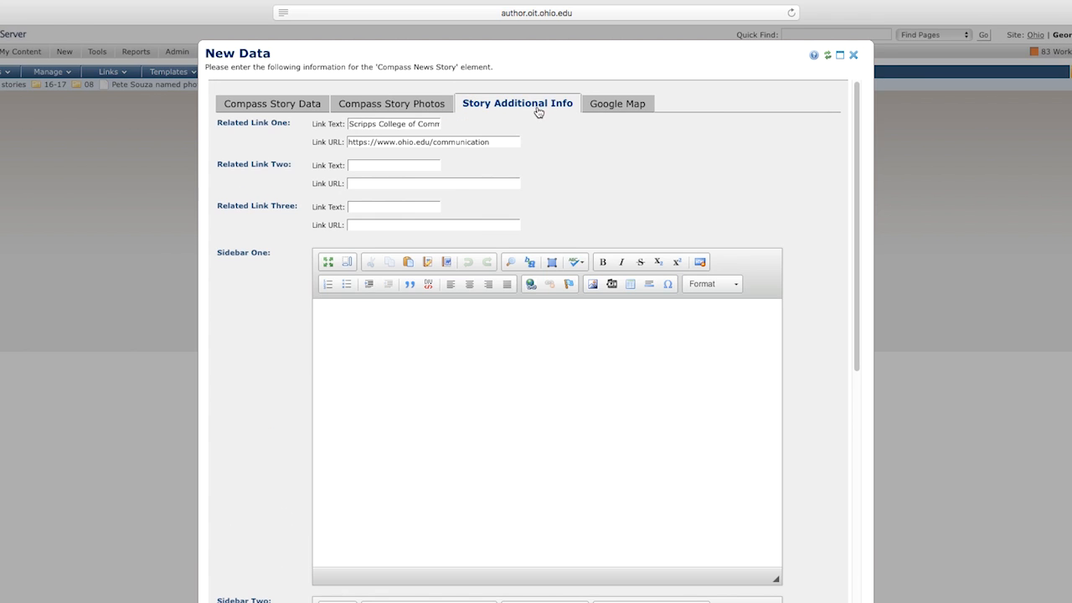
left_click(297, 106)
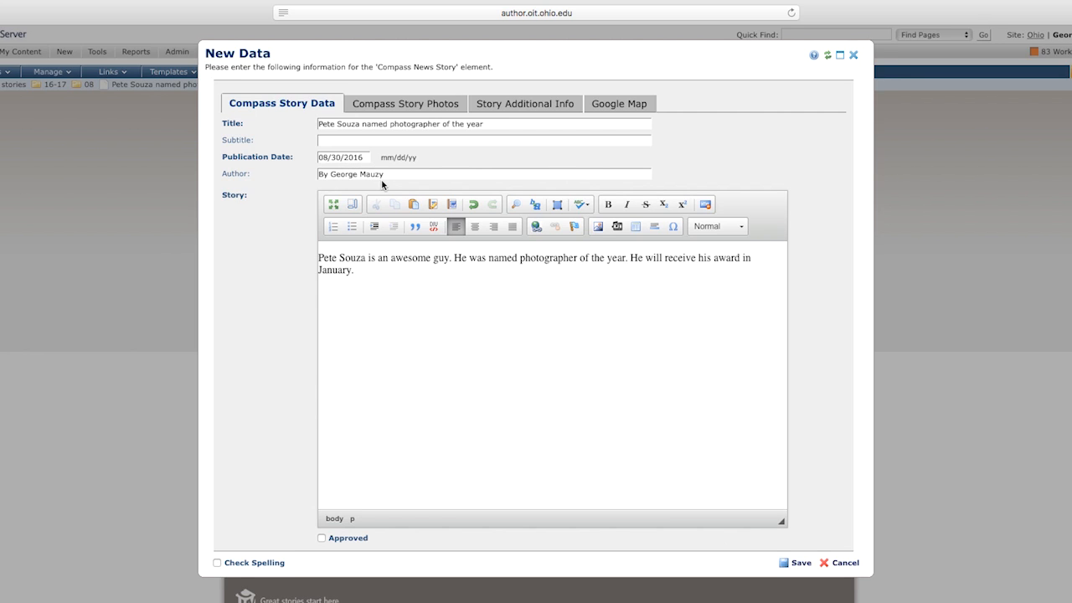
left_click(355, 143)
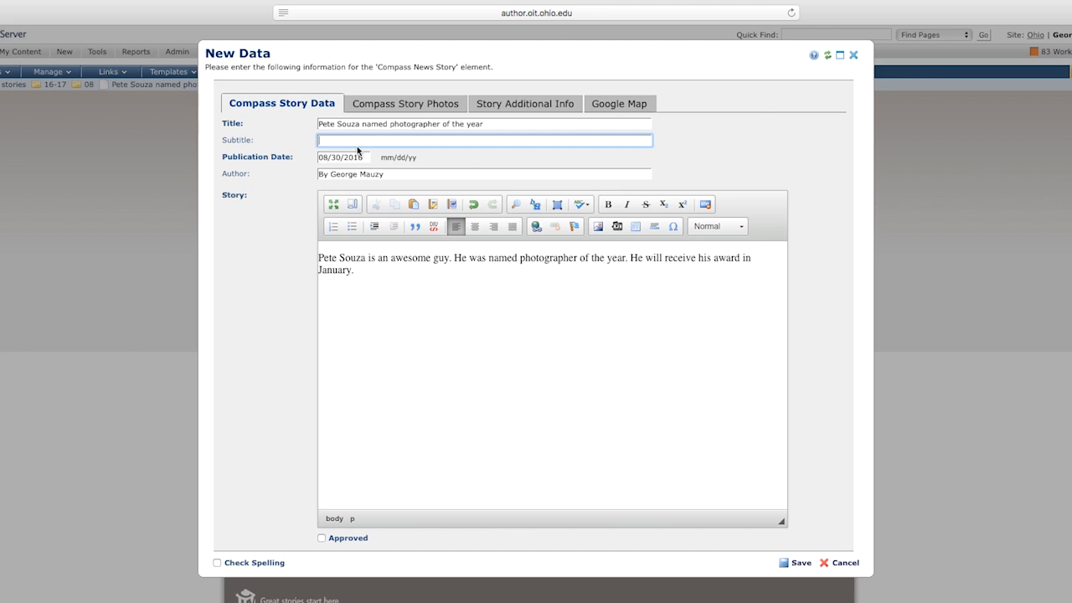
type("Faculty member wins award for third time")
Save the News Story data and bring up the story element's action menu.
left_click(802, 565)
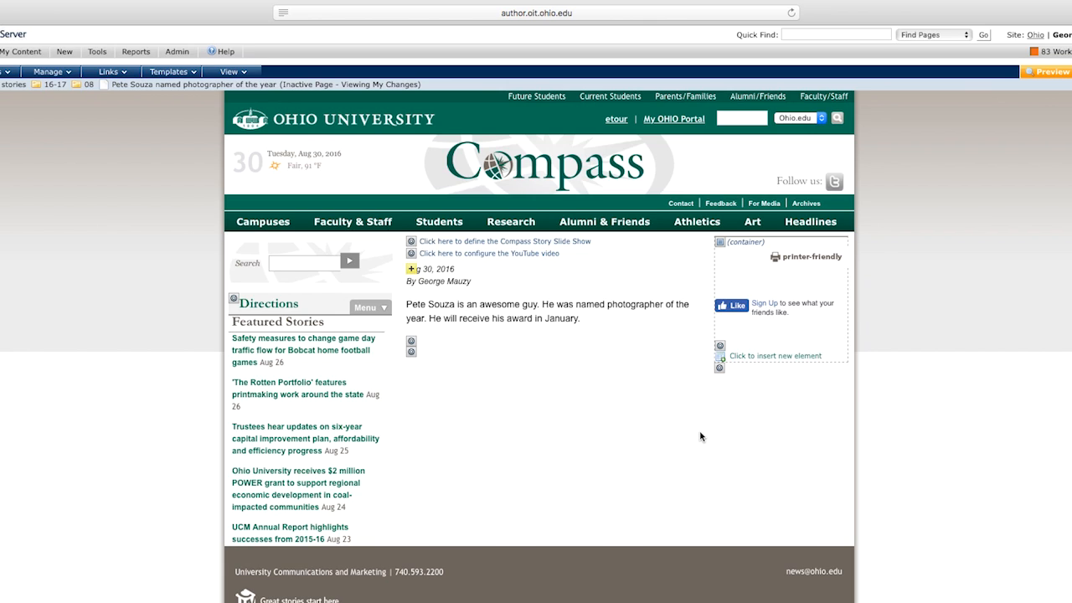
left_click(412, 271)
left_click(412, 273)
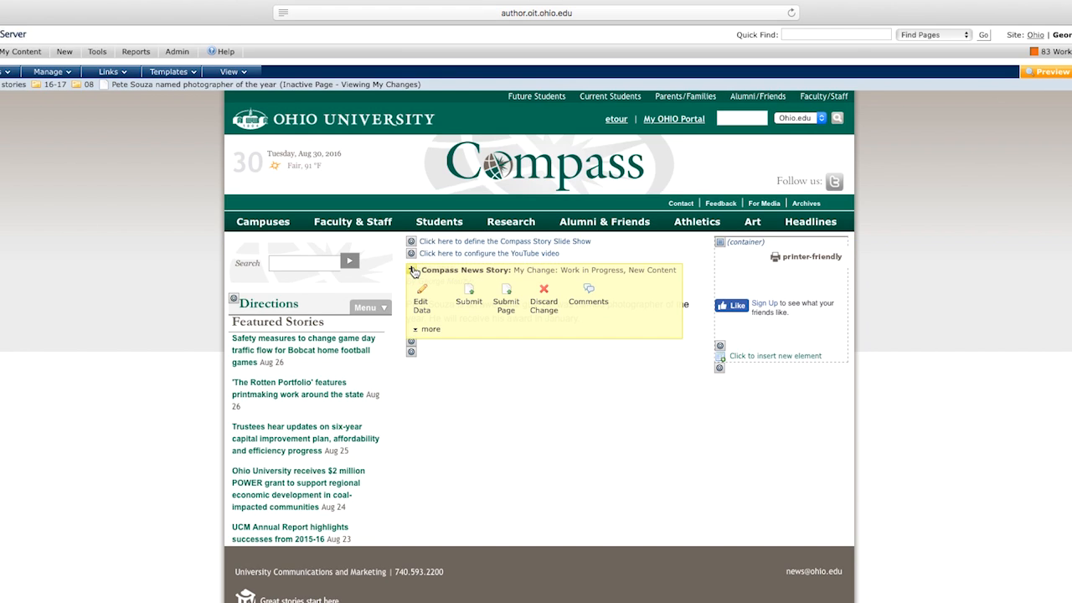